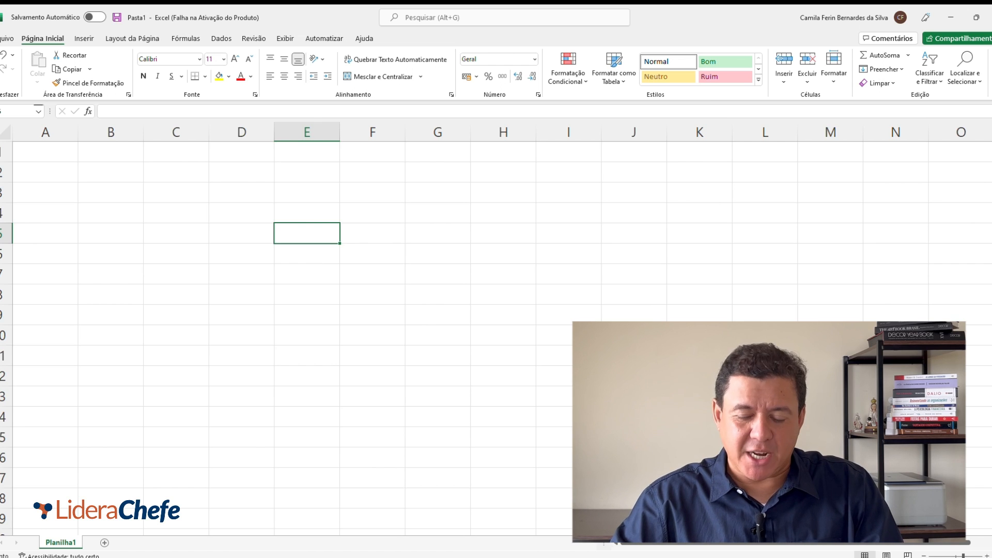
Step: Enter the label "Custo" in cell C2
{"action": "key", "text": "Left"}
{"action": "key", "text": "Left"}
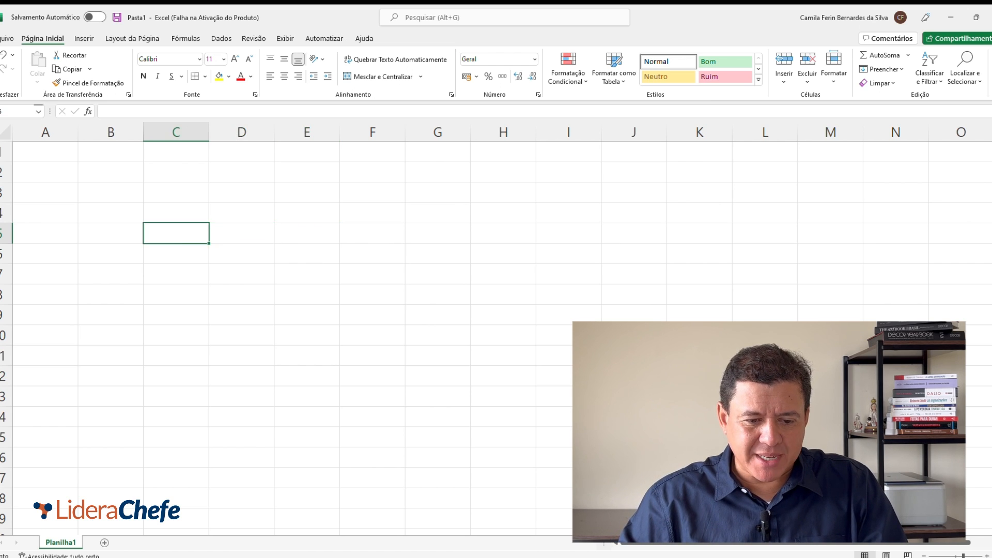
{"action": "key", "text": "Up"}
{"action": "key", "text": "Up"}
{"action": "key", "text": "Up"}
{"action": "type", "text": "Custo"}
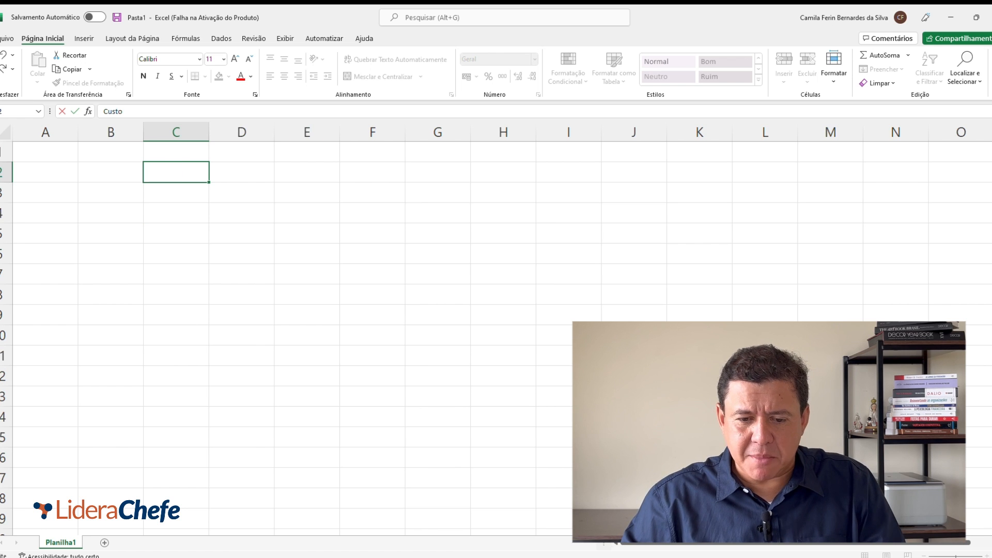
{"action": "key", "text": "Tab"}
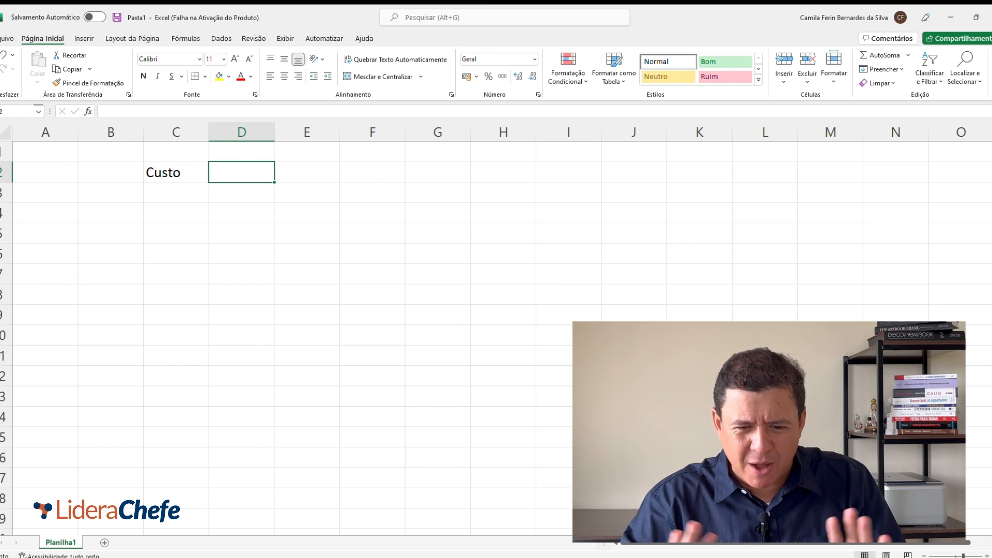
Step: Enter a cost of 100,00 in cell D2 and apply the comma number style to it
{"action": "type", "text": "100,00"}
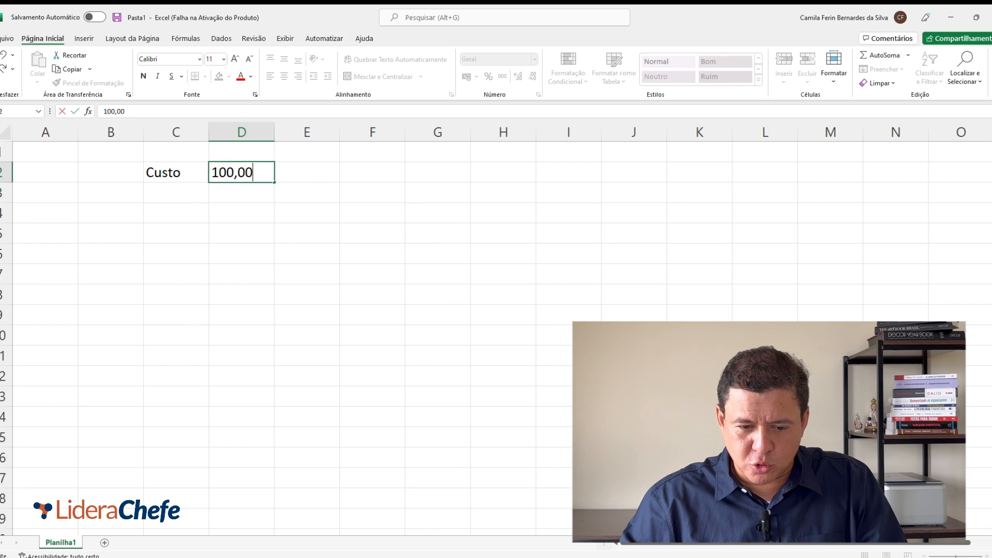
{"action": "key", "text": "Right"}
{"action": "key", "text": "Left"}
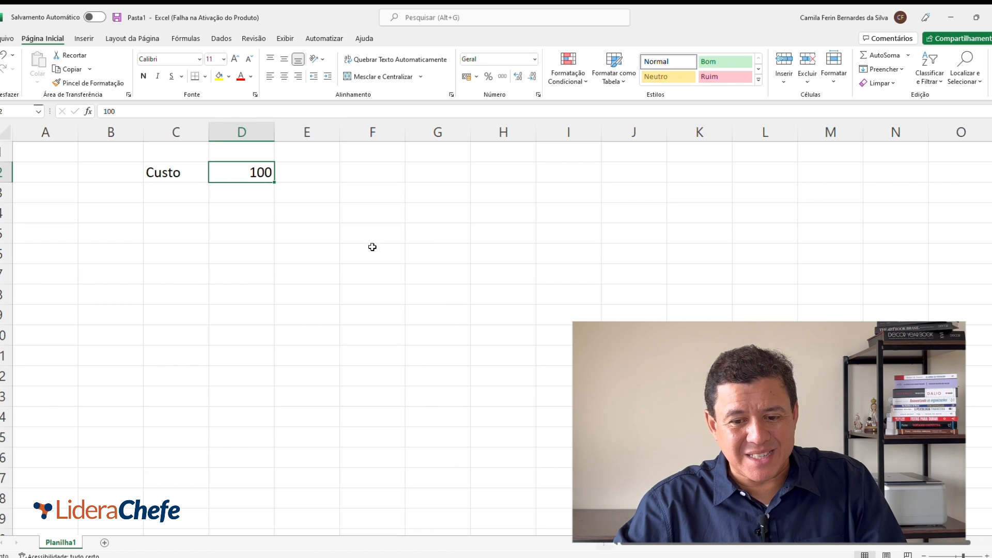
{"action": "left_click", "coordinate": [501, 77]}
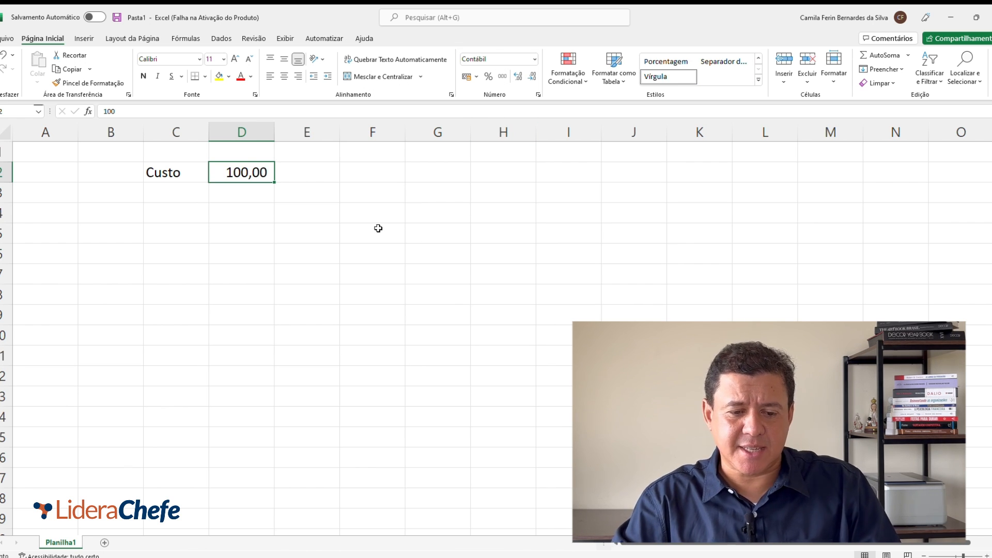
Step: Make the text of the entire worksheet bold
{"action": "left_click", "coordinate": [7, 133]}
{"action": "left_click", "coordinate": [145, 76]}
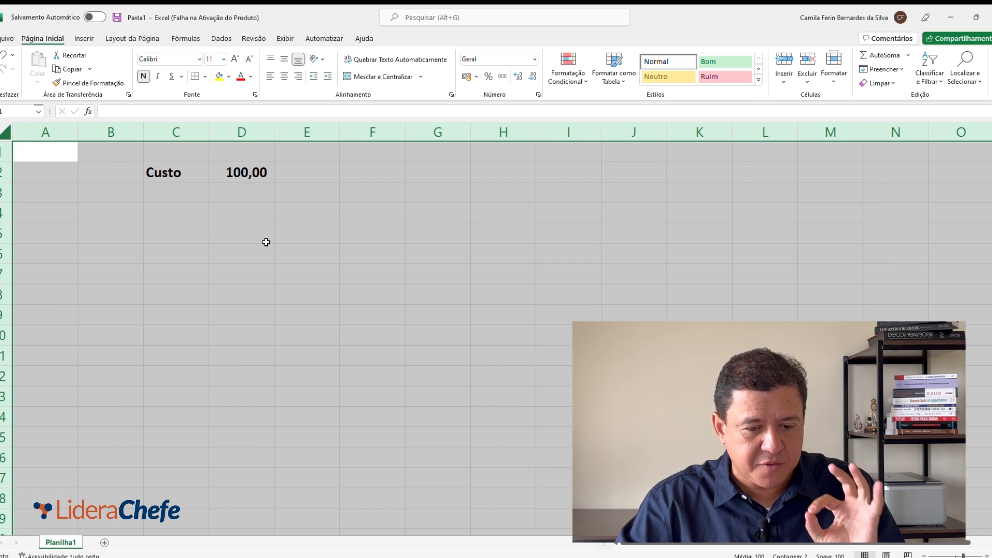
{"action": "left_click", "coordinate": [217, 243]}
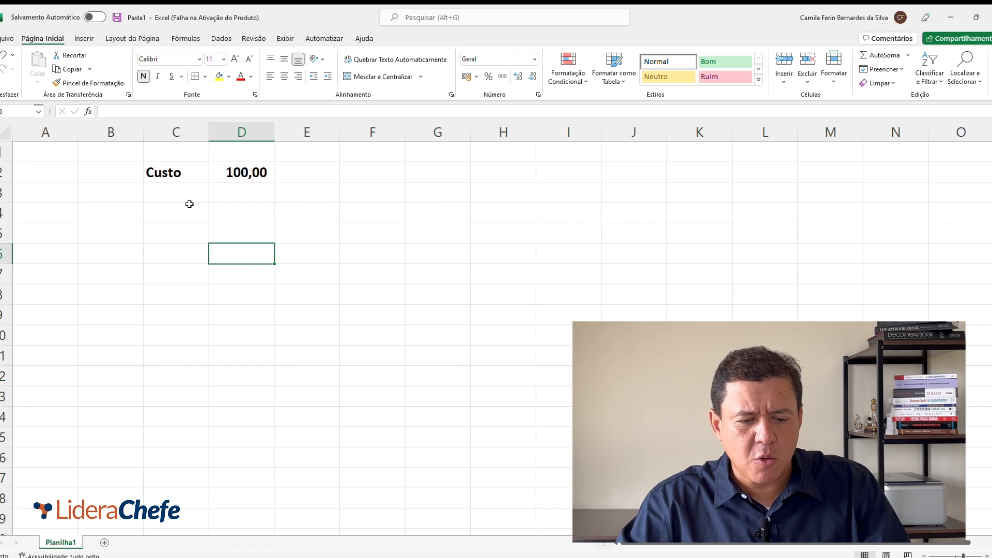
{"action": "left_click", "coordinate": [165, 174]}
{"action": "left_click_drag", "start_coordinate": [210, 172], "coordinate": [239, 173]}
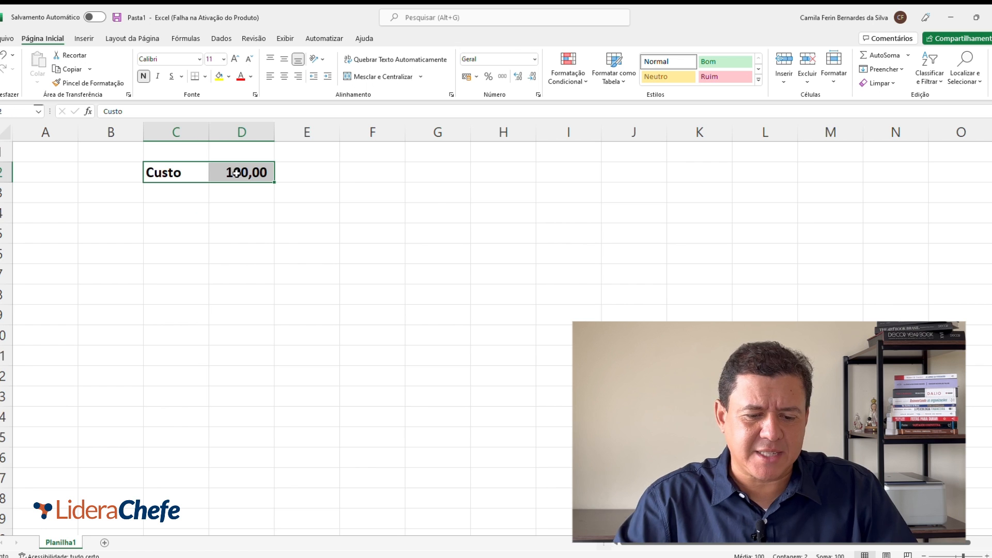
Step: Enter 50% in cell F2, on the same row as the cost
{"action": "left_click", "coordinate": [263, 218]}
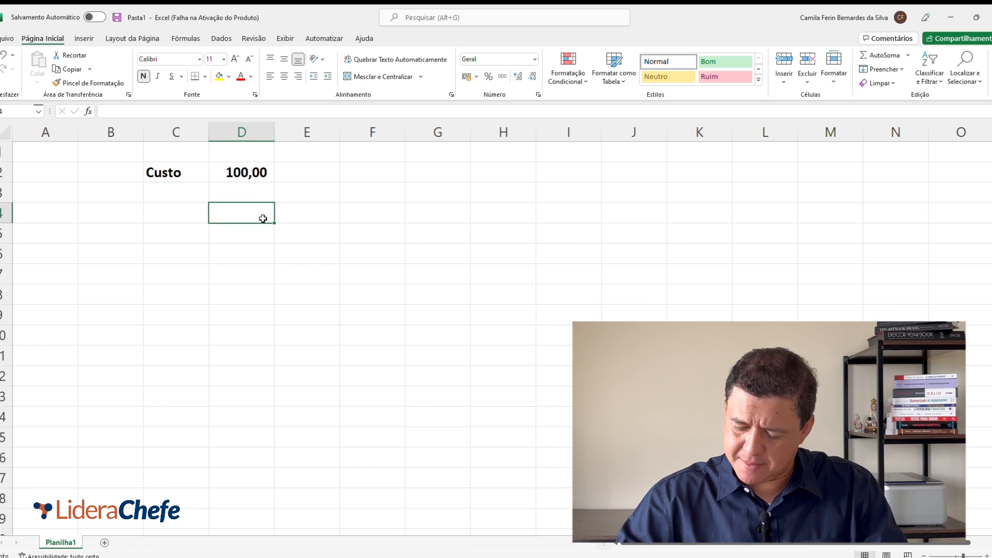
{"action": "key", "text": "Up"}
{"action": "key", "text": "Up"}
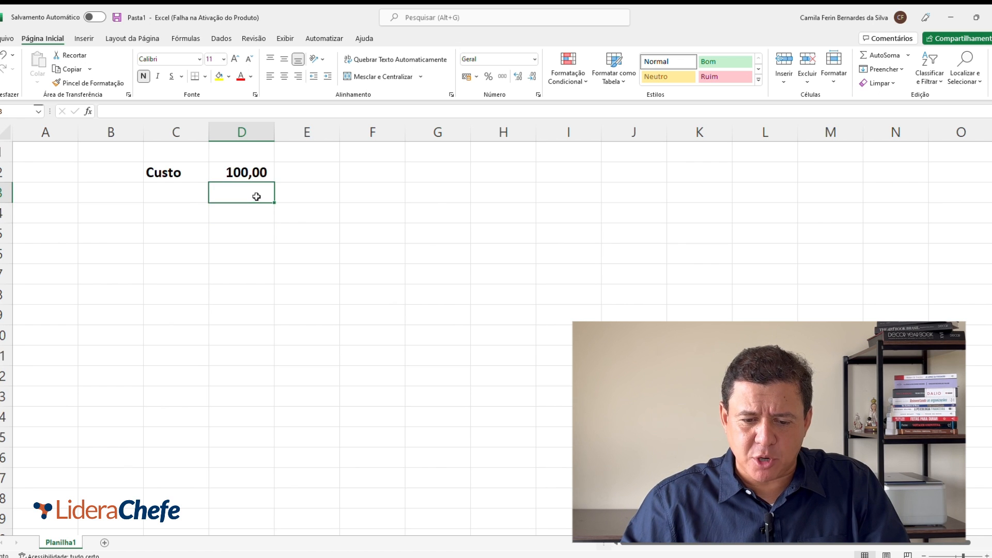
{"action": "key", "text": "Right"}
{"action": "key", "text": "Right"}
{"action": "type", "text": "50"}
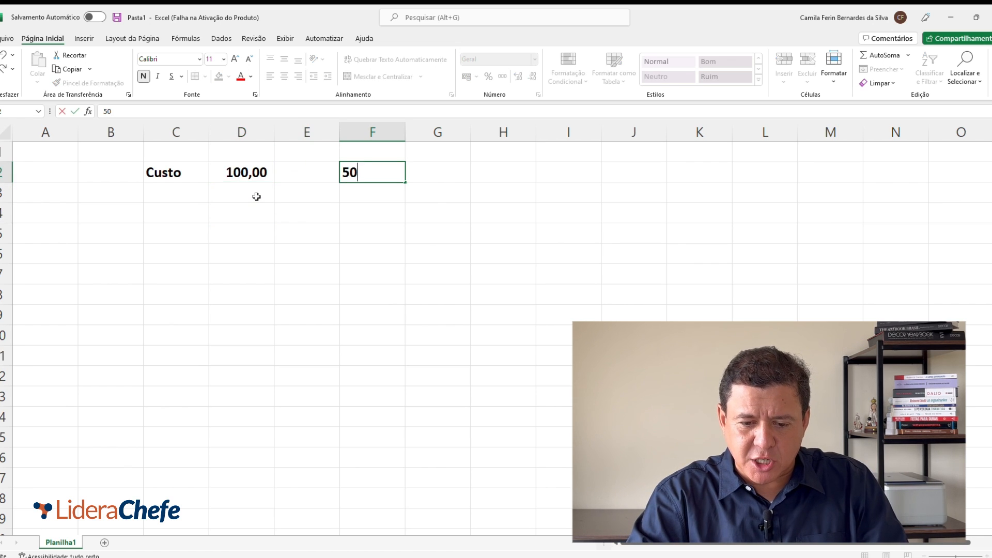
{"action": "type", "text": "%"}
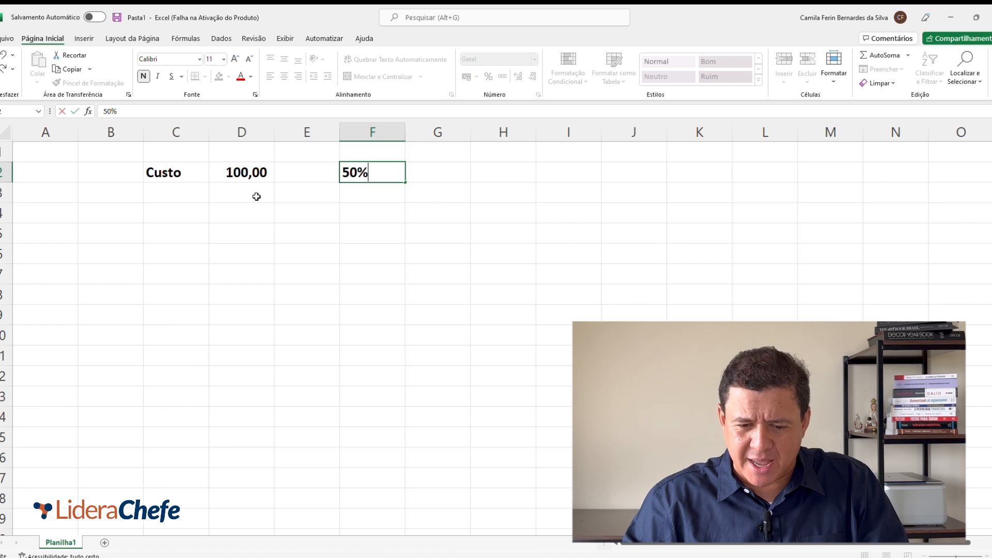
{"action": "key", "text": "Right"}
Step: Enter the label "Preço" in cell C4
{"action": "key", "text": "Left"}
{"action": "key", "text": "Left"}
{"action": "key", "text": "Left"}
{"action": "key", "text": "Left"}
{"action": "key", "text": "Down"}
{"action": "key", "text": "Down"}
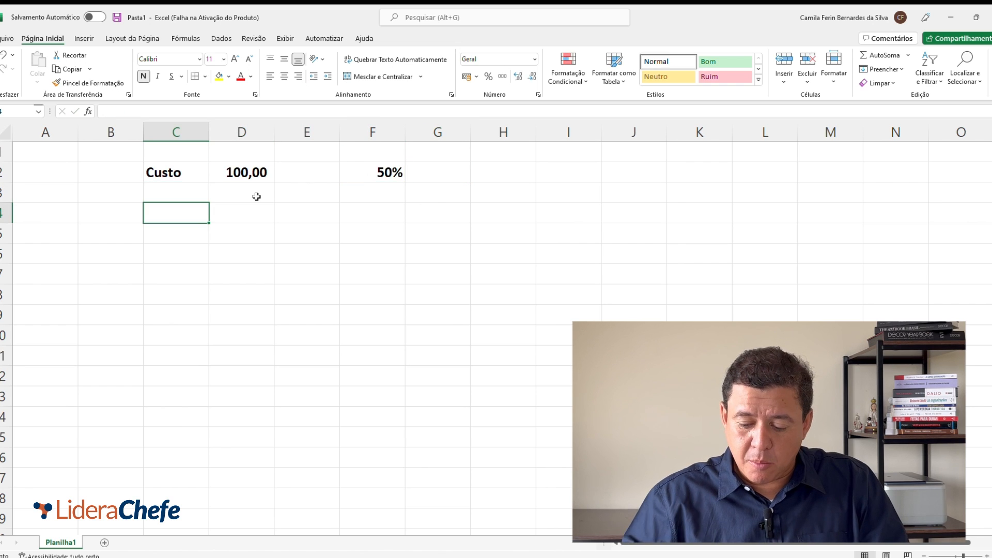
{"action": "type", "text": "Pre"}
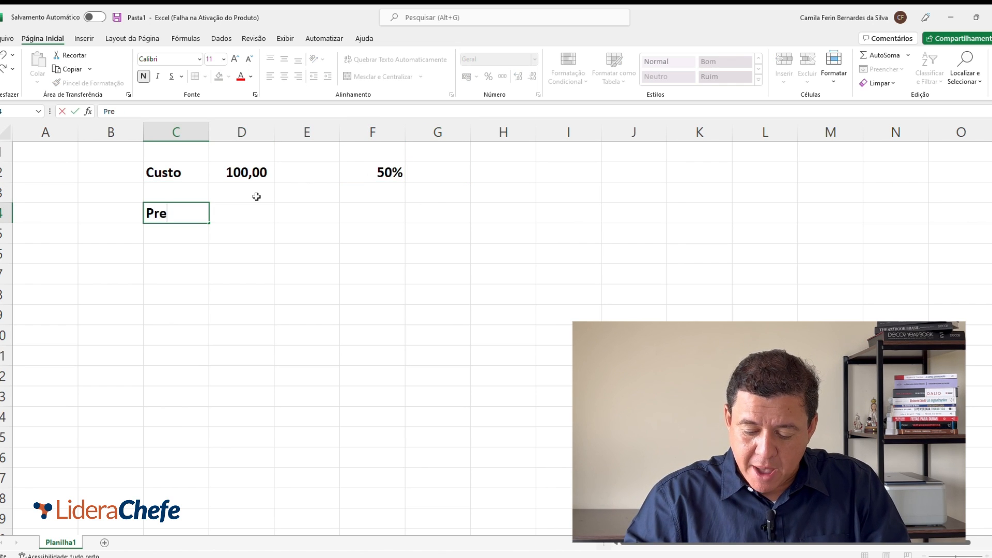
{"action": "type", "text": "ço"}
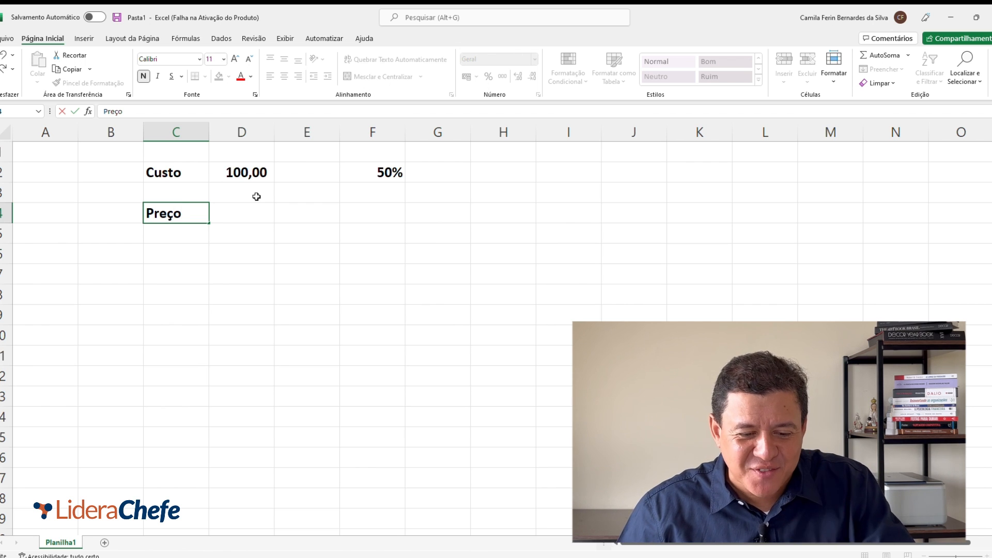
{"action": "key", "text": "Right"}
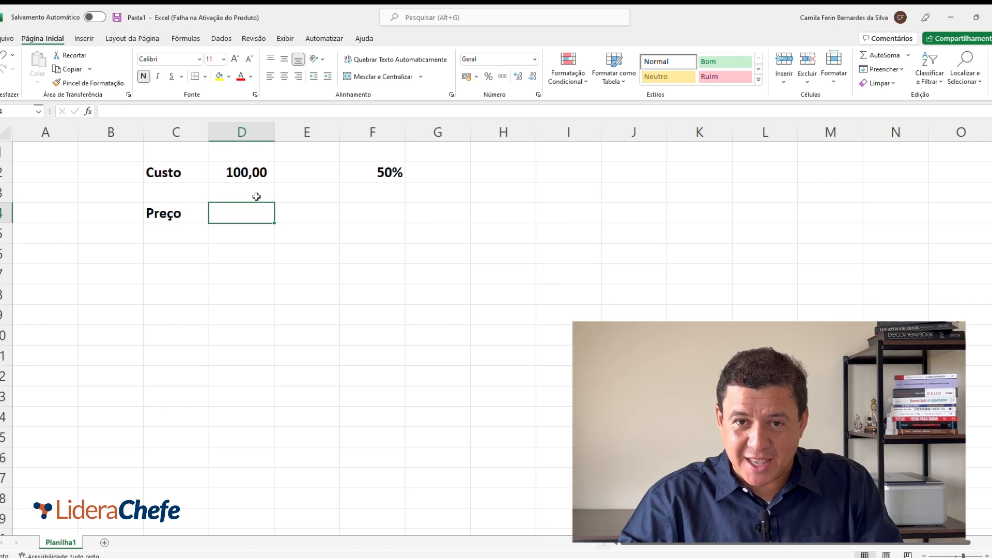
Step: Begin a price formula in cell D4 with a reference to the cost in D2
{"action": "type", "text": "="}
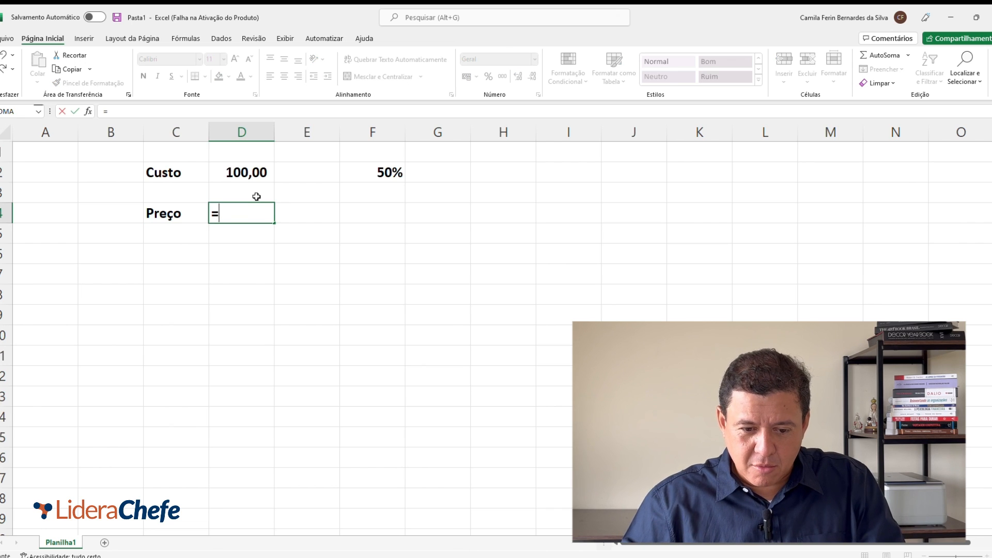
{"action": "key", "text": "Up"}
{"action": "key", "text": "Up"}
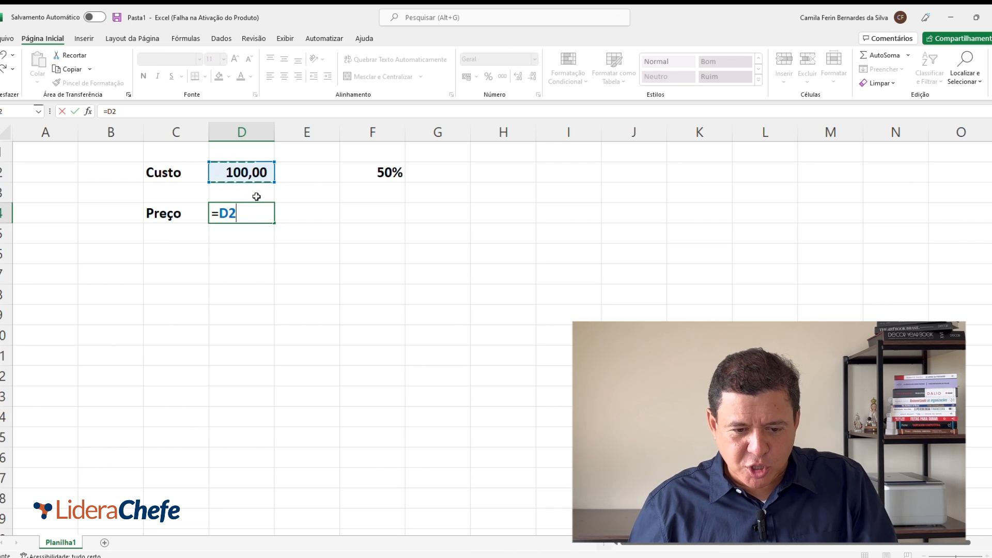
{"action": "type", "text": "1,5"}
{"action": "key", "text": "BackSpace"}
{"action": "key", "text": "BackSpace"}
{"action": "key", "text": "BackSpace"}
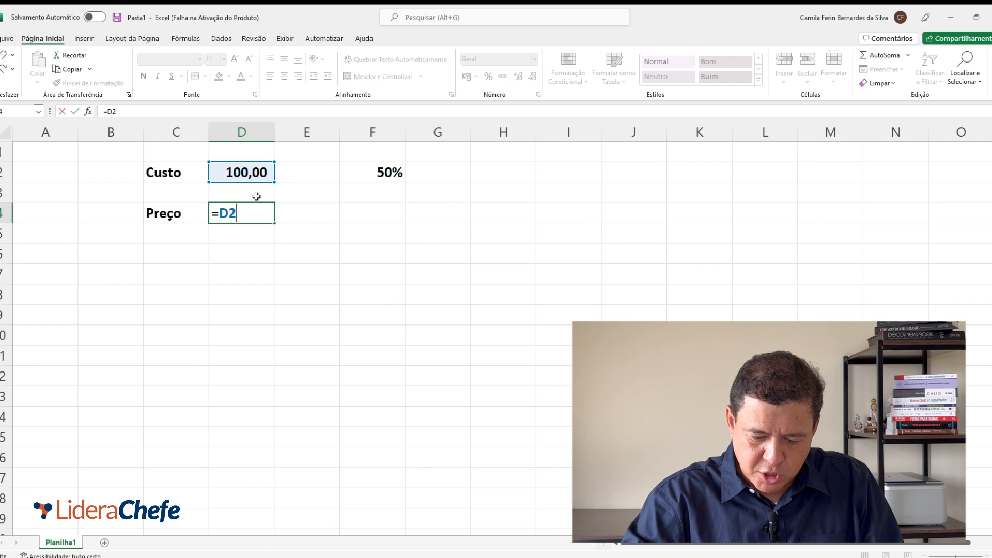
Step: Complete the price formula in D4 by multiplying the cost by 1,5 (=D2*1,5)
{"action": "type", "text": "*1,5"}
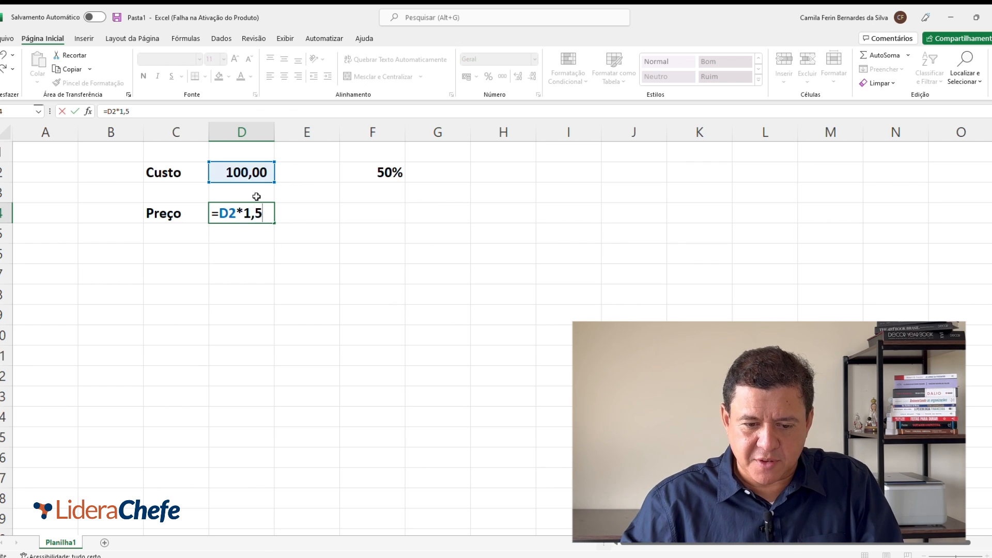
{"action": "key", "text": "Return"}
{"action": "key", "text": "Up"}
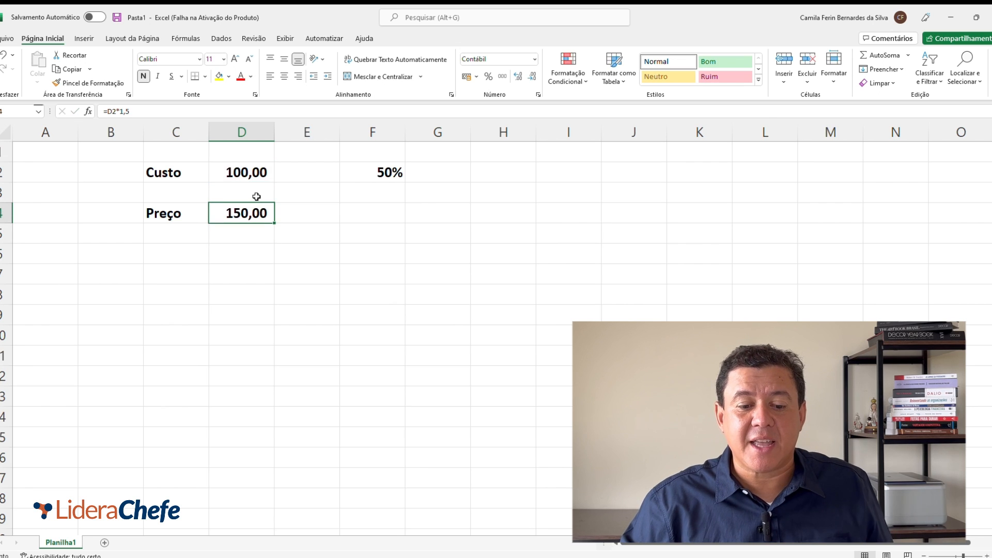
Step: Enter the label "Lucro" in cell C6
{"action": "key", "text": "Down"}
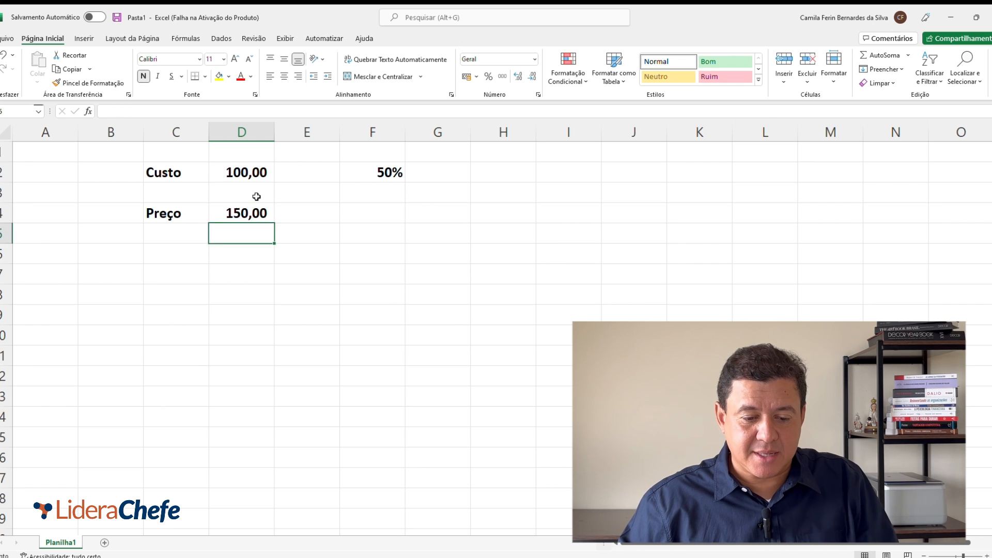
{"action": "key", "text": "Down"}
{"action": "key", "text": "Left"}
{"action": "type", "text": "Lucro"}
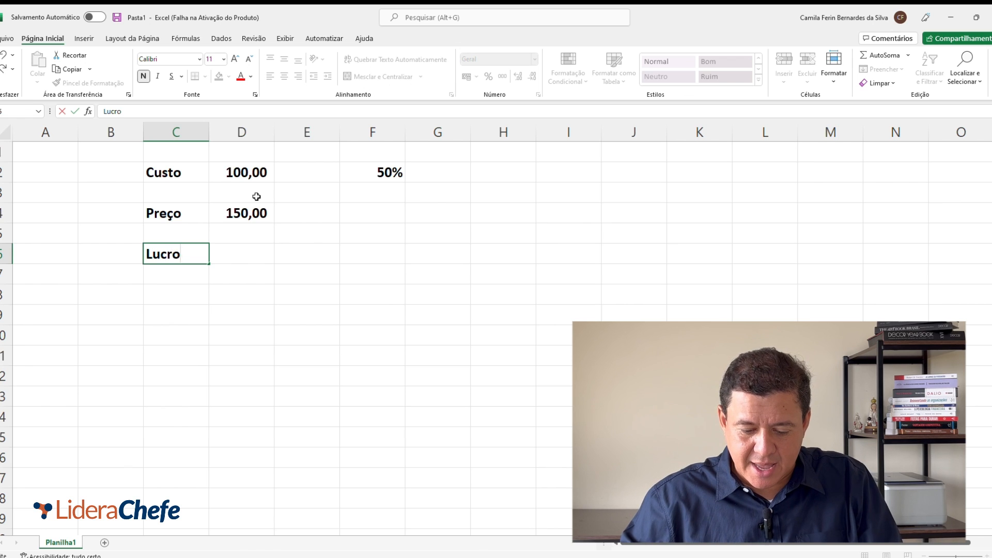
{"action": "key", "text": "Tab"}
Step: Enter a profit of 50,00 in cell D6 and apply the comma number style to it
{"action": "type", "text": "50,00"}
{"action": "key", "text": "Tab"}
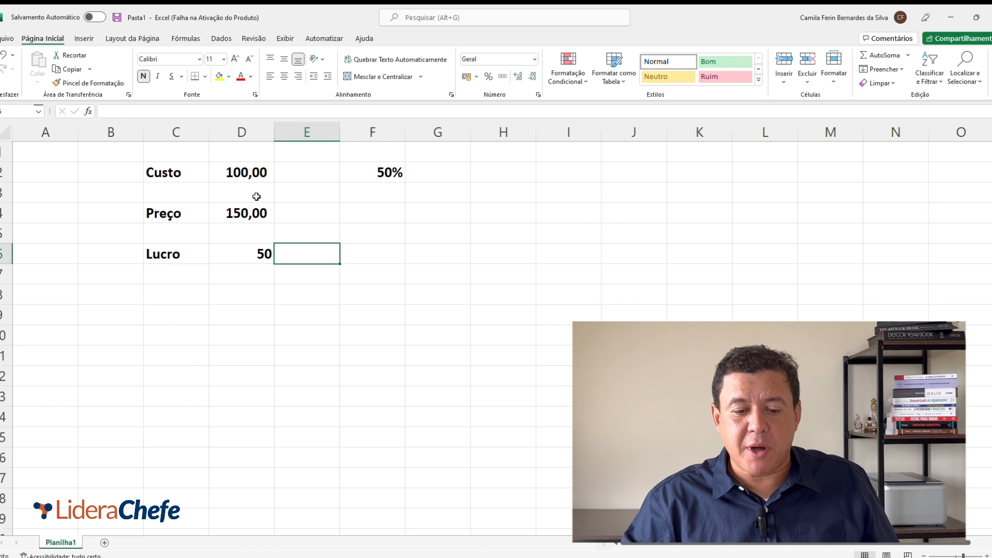
{"action": "key", "text": "Left"}
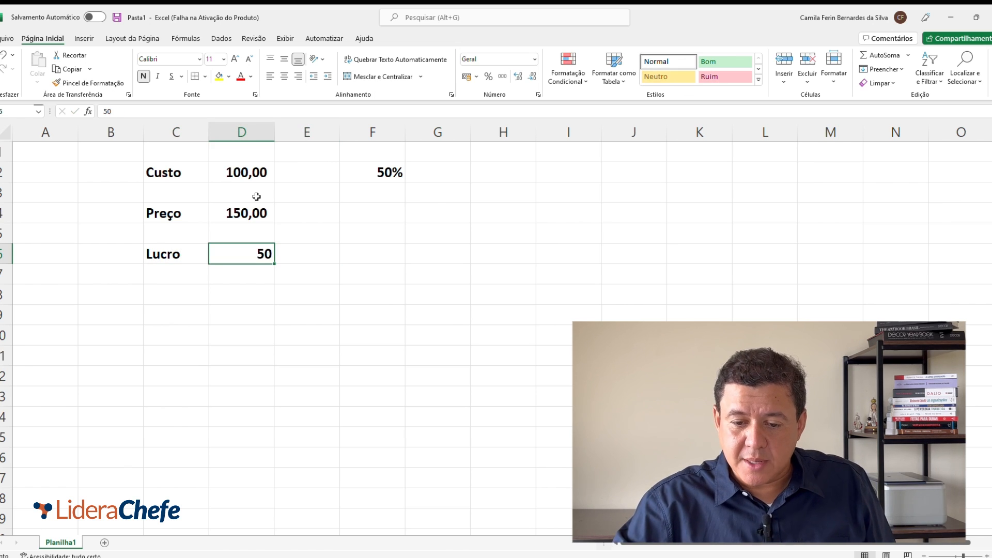
{"action": "left_click", "coordinate": [501, 76]}
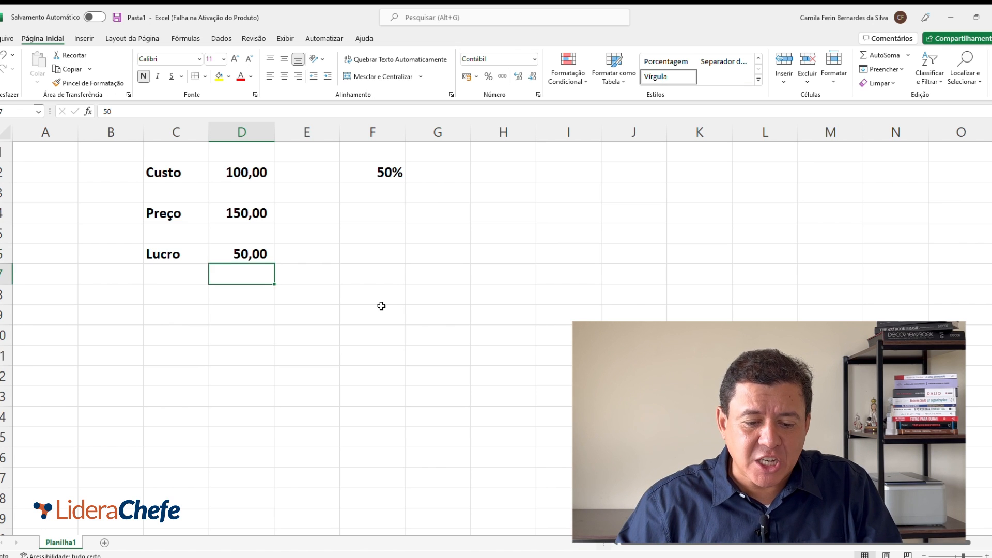
Step: Calculate the profit divided by the price in cell D8 with =D6/D4 and format the result as a percentage
{"action": "key", "text": "Down"}
{"action": "key", "text": "Down"}
{"action": "type", "text": "="}
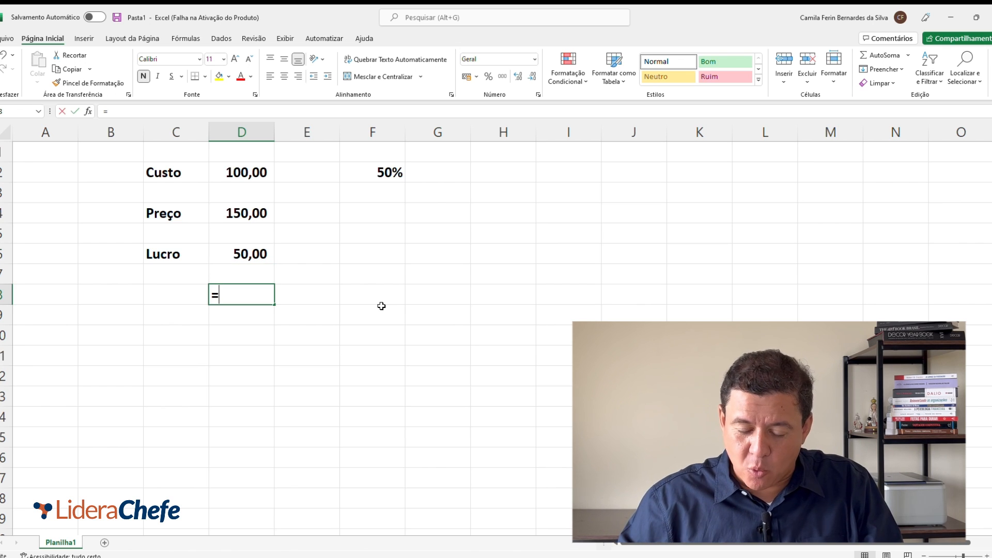
{"action": "key", "text": "Up"}
{"action": "key", "text": "Up"}
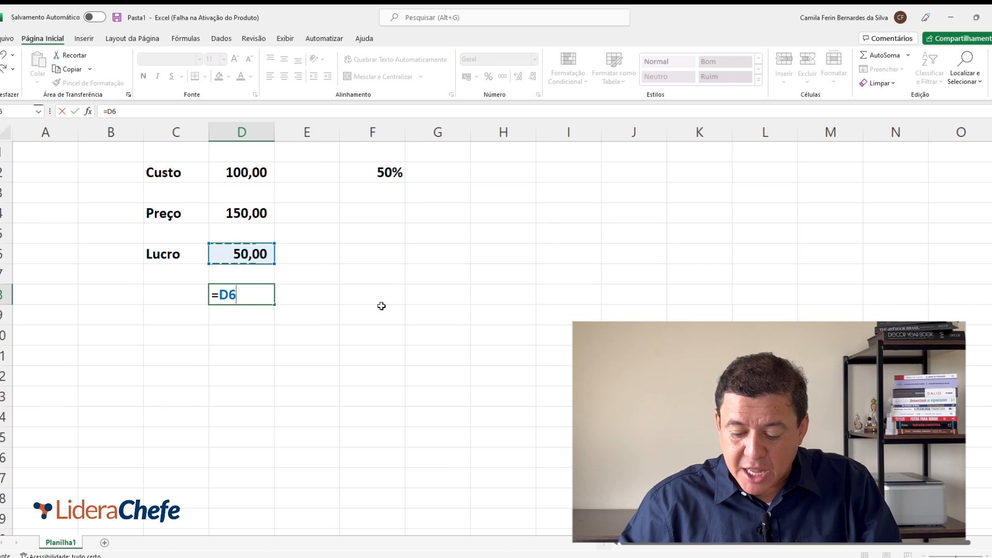
{"action": "type", "text": "/"}
{"action": "key", "text": "Up"}
{"action": "key", "text": "Up"}
{"action": "key", "text": "Up"}
{"action": "key", "text": "Up"}
{"action": "key", "text": "Return"}
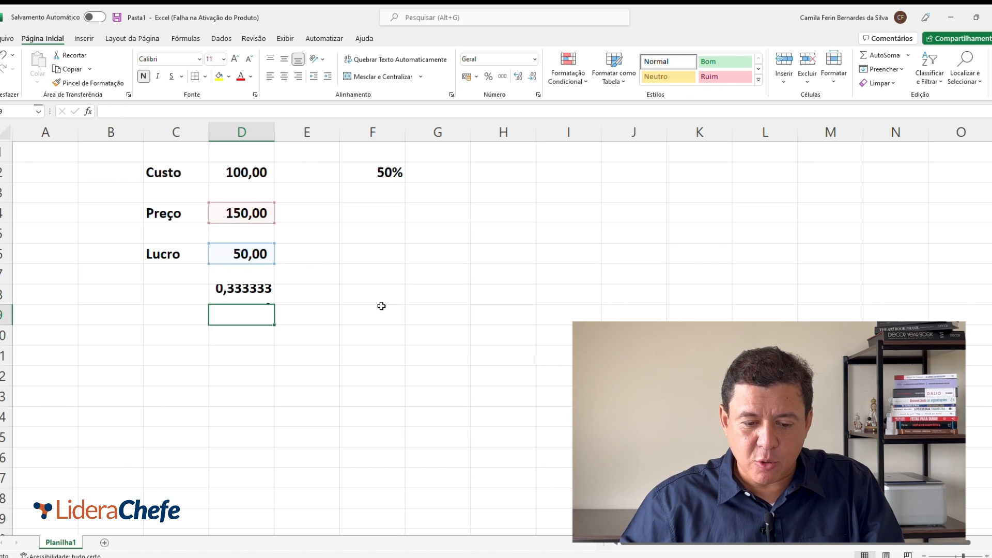
{"action": "key", "text": "Up"}
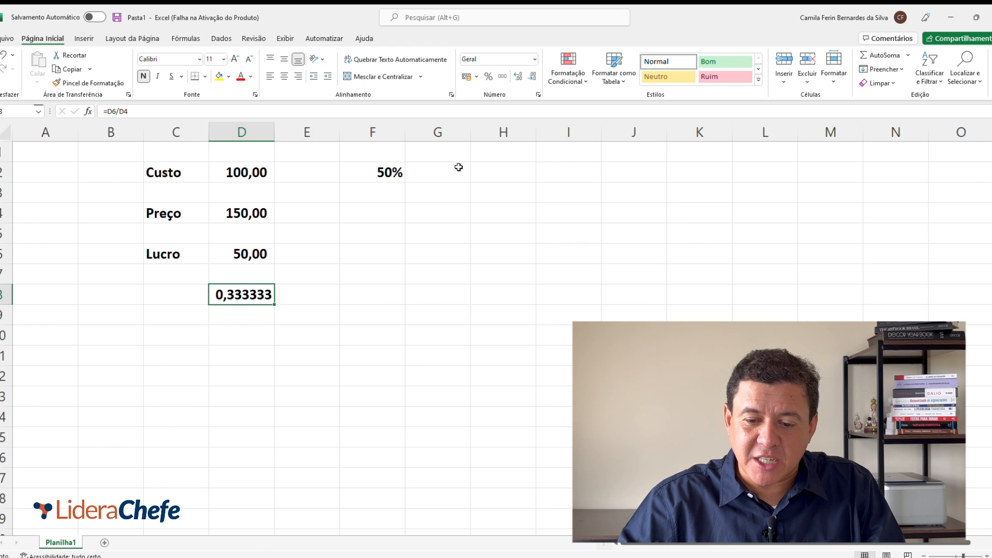
{"action": "left_click", "coordinate": [488, 77]}
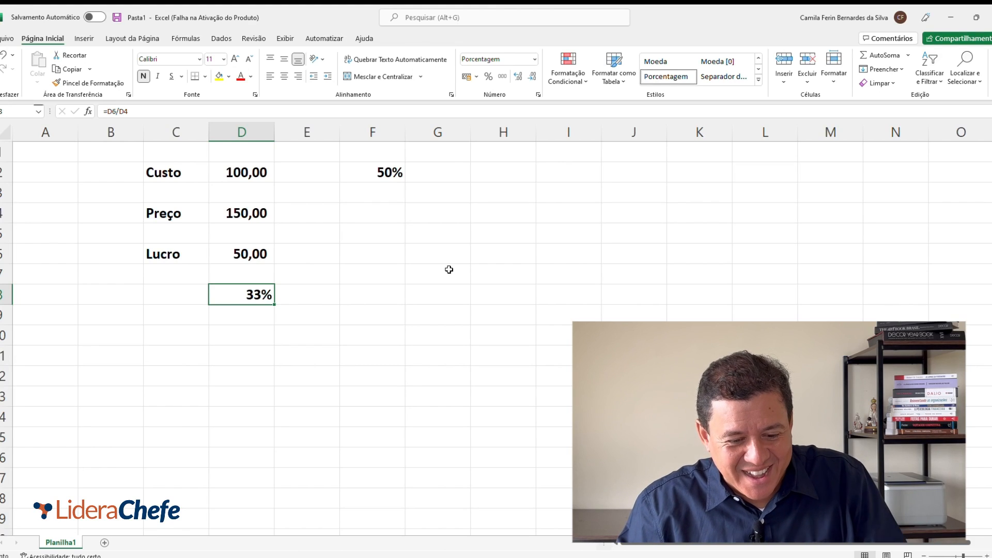
Step: Enter the label "Mark up" in cell B10, two rows below the profit percentage
{"action": "key", "text": "Left"}
{"action": "key", "text": "Down"}
{"action": "key", "text": "Down"}
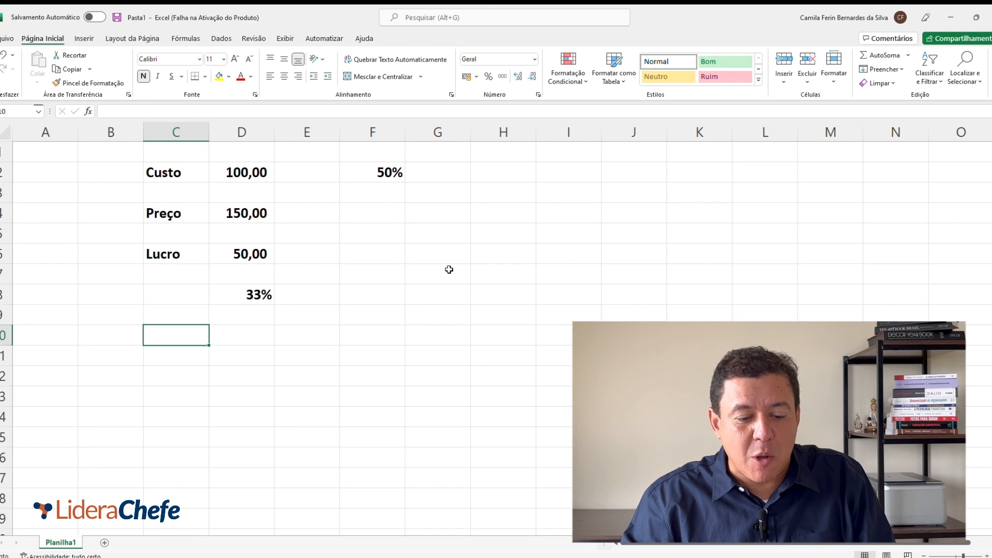
{"action": "key", "text": "Left"}
{"action": "type", "text": "Mar"}
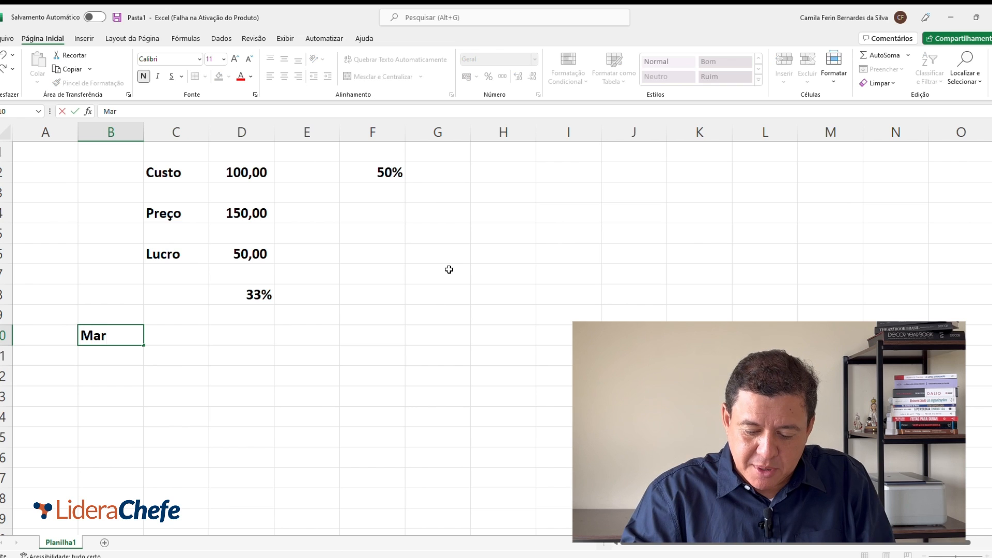
{"action": "type", "text": "k up"}
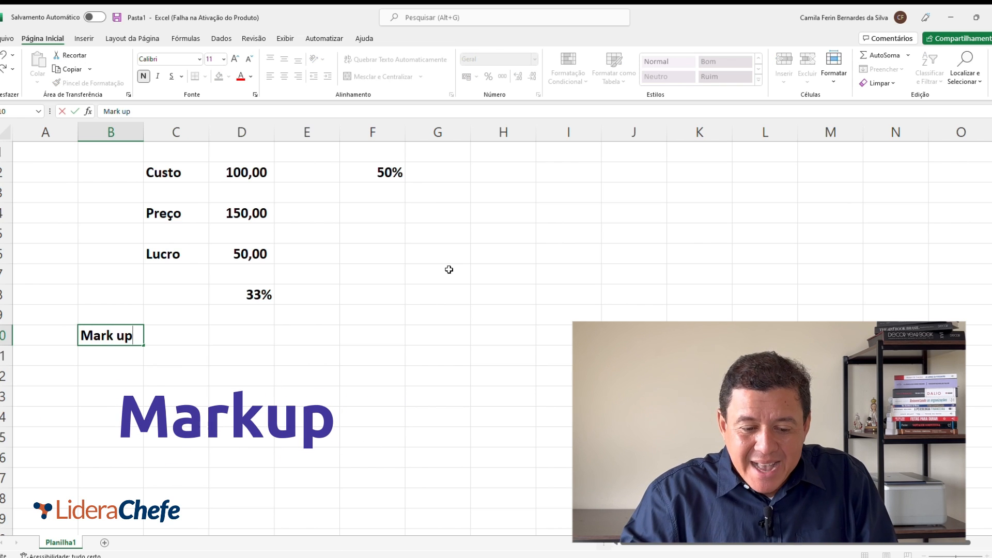
{"action": "key", "text": "BackSpace"}
{"action": "key", "text": "BackSpace"}
{"action": "type", "text": "up"}
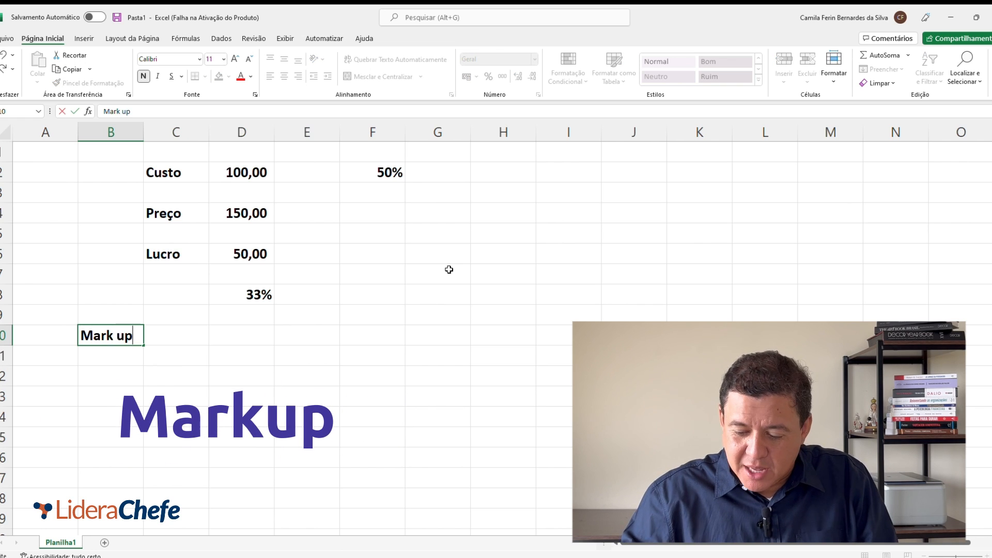
{"action": "key", "text": "Tab"}
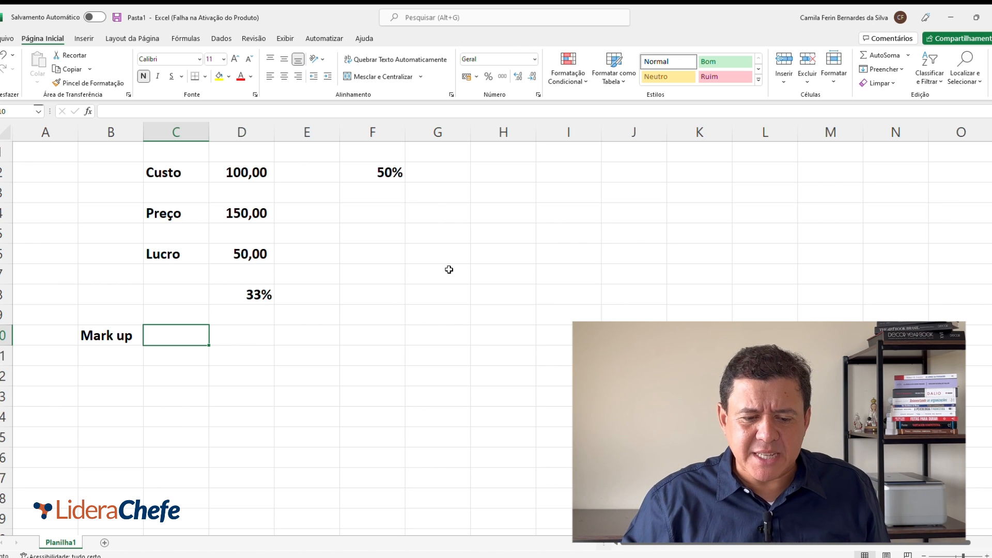
Step: Change the percentage in cell F2 to 40%
{"action": "key", "text": "Right"}
{"action": "key", "text": "Up"}
{"action": "key", "text": "Up"}
{"action": "key", "text": "Up"}
{"action": "key", "text": "Up"}
{"action": "key", "text": "Up"}
{"action": "key", "text": "Up"}
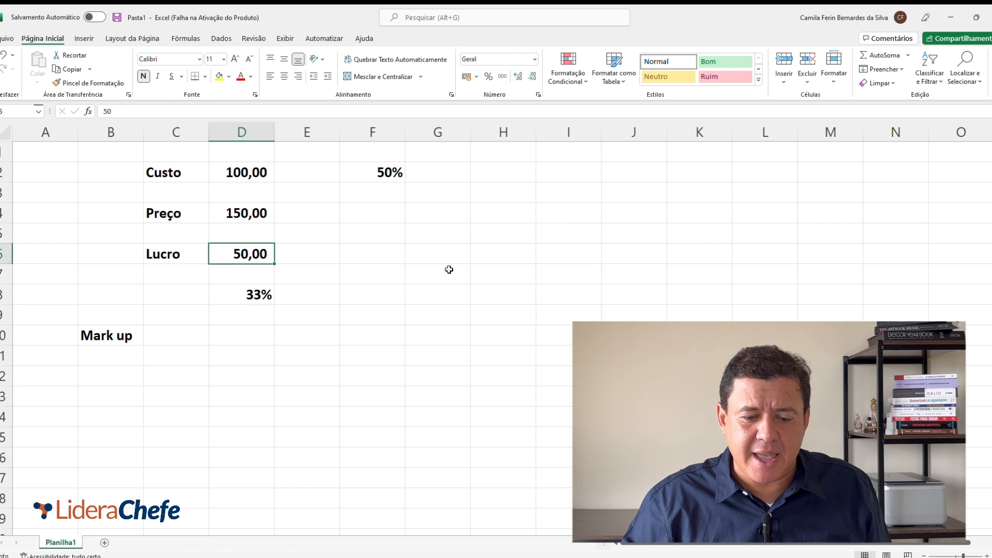
{"action": "key", "text": "Right"}
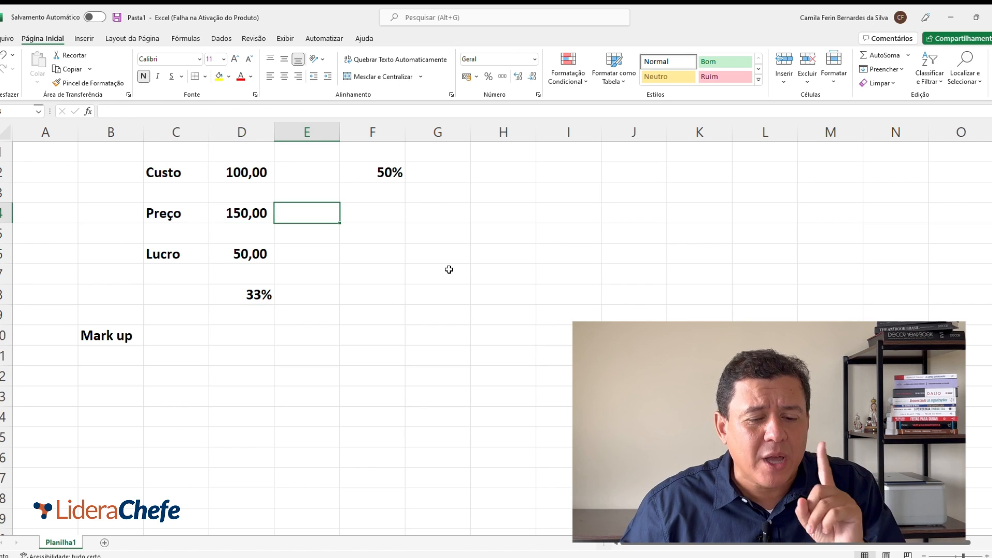
{"action": "key", "text": "Up"}
{"action": "key", "text": "Up"}
{"action": "key", "text": "Right"}
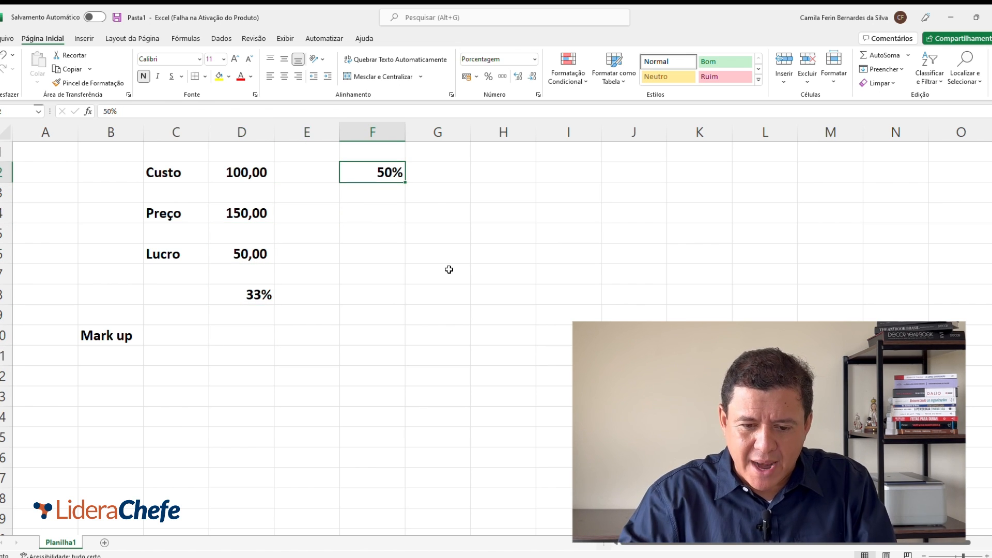
{"action": "type", "text": "40"}
{"action": "key", "text": "Right"}
Step: Change the price formula in D4 to multiply the cost by 1,4 (=D2*1,4)
{"action": "key", "text": "Left"}
{"action": "key", "text": "Left"}
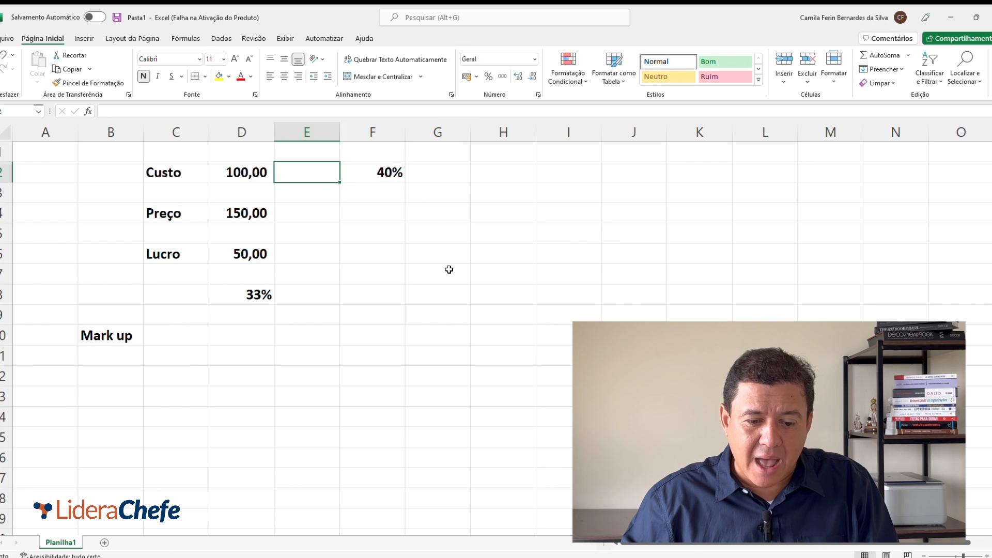
{"action": "key", "text": "Left"}
{"action": "key", "text": "Down"}
{"action": "key", "text": "Down"}
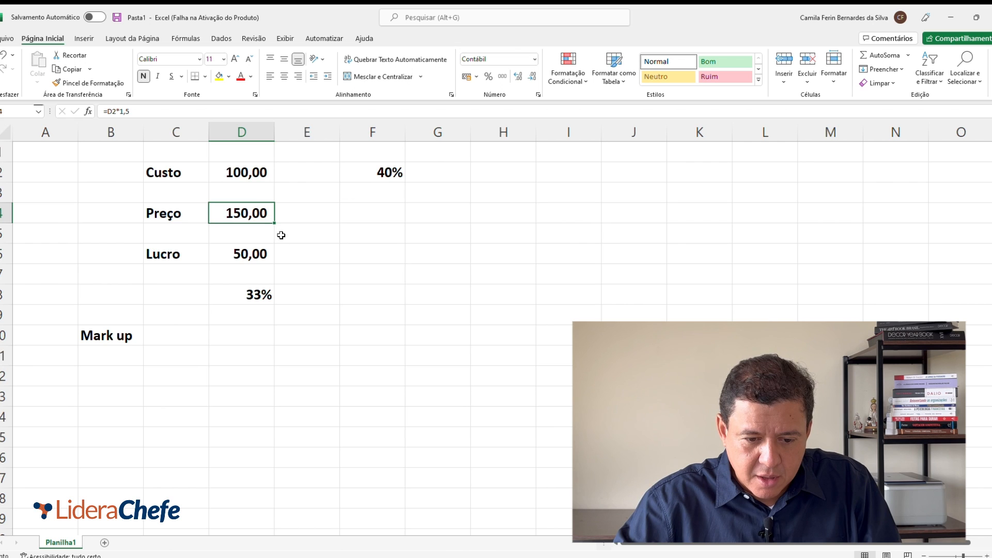
{"action": "double_click", "coordinate": [245, 210]}
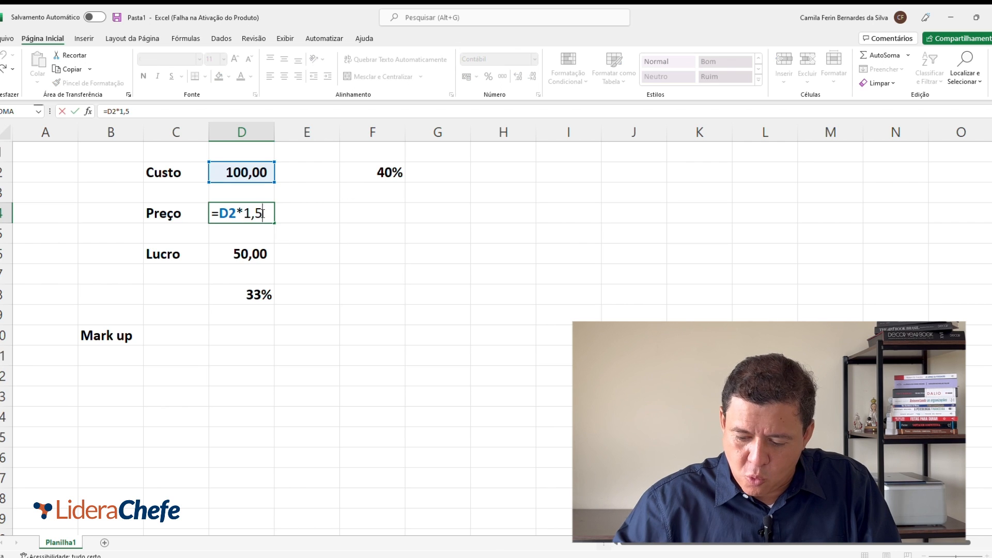
{"action": "key", "text": "BackSpace"}
{"action": "type", "text": "4"}
{"action": "key", "text": "Return"}
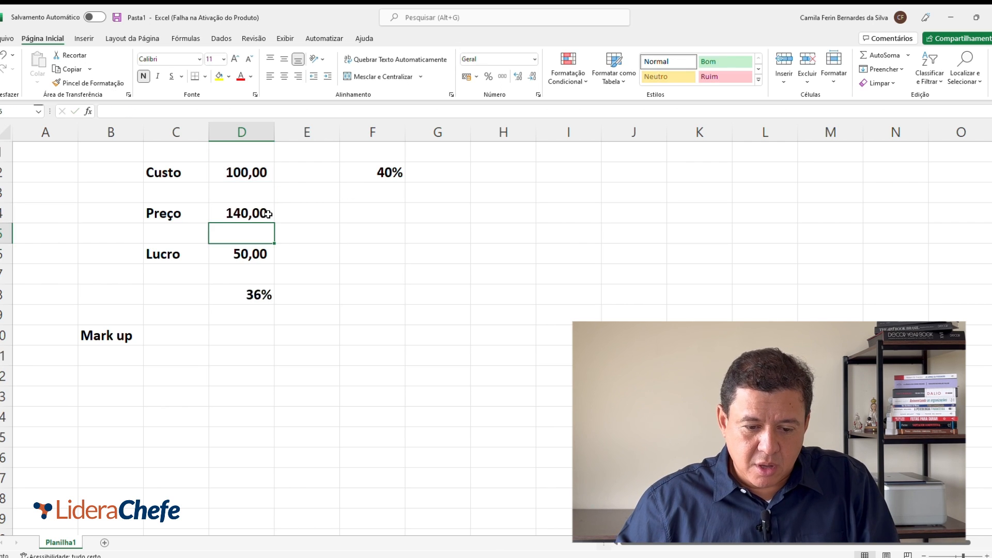
Step: Replace the profit in D6 with a formula that subtracts the cost from the price (=D4-D2)
{"action": "key", "text": "Right"}
{"action": "key", "text": "Down"}
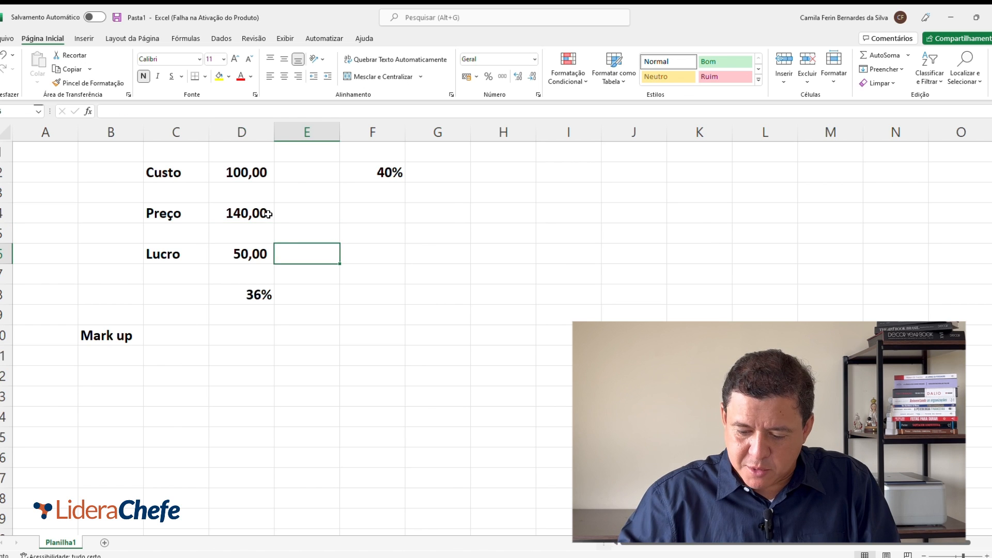
{"action": "key", "text": "Left"}
{"action": "type", "text": "="}
{"action": "left_click", "coordinate": [268, 214]}
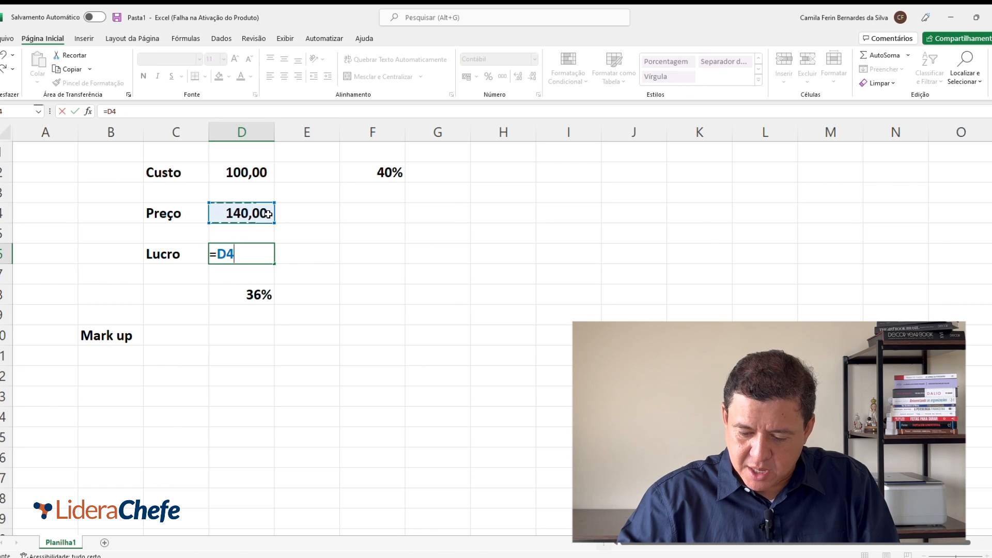
{"action": "type", "text": "-"}
{"action": "key", "text": "Up"}
{"action": "key", "text": "Up"}
{"action": "key", "text": "Up"}
{"action": "key", "text": "Up"}
{"action": "key", "text": "Return"}
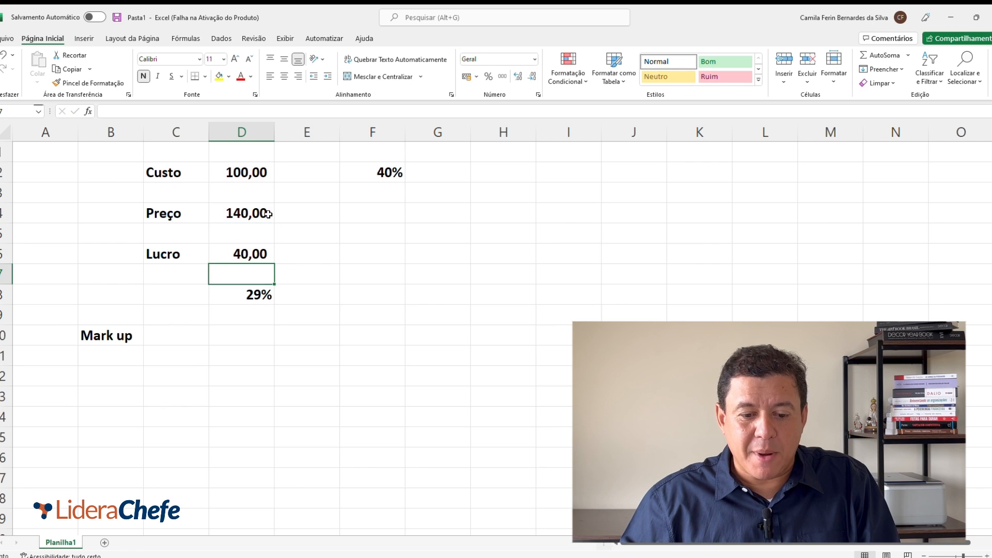
{"action": "key", "text": "Up"}
{"action": "key", "text": "Down"}
{"action": "key", "text": "Down"}
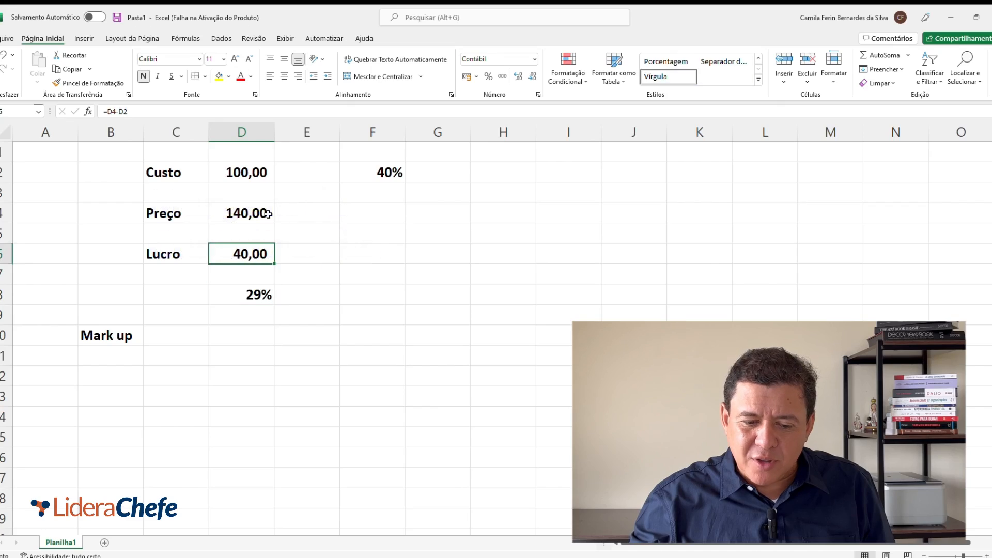
{"action": "key", "text": "Up"}
{"action": "key", "text": "Up"}
{"action": "key", "text": "Up"}
{"action": "key", "text": "Up"}
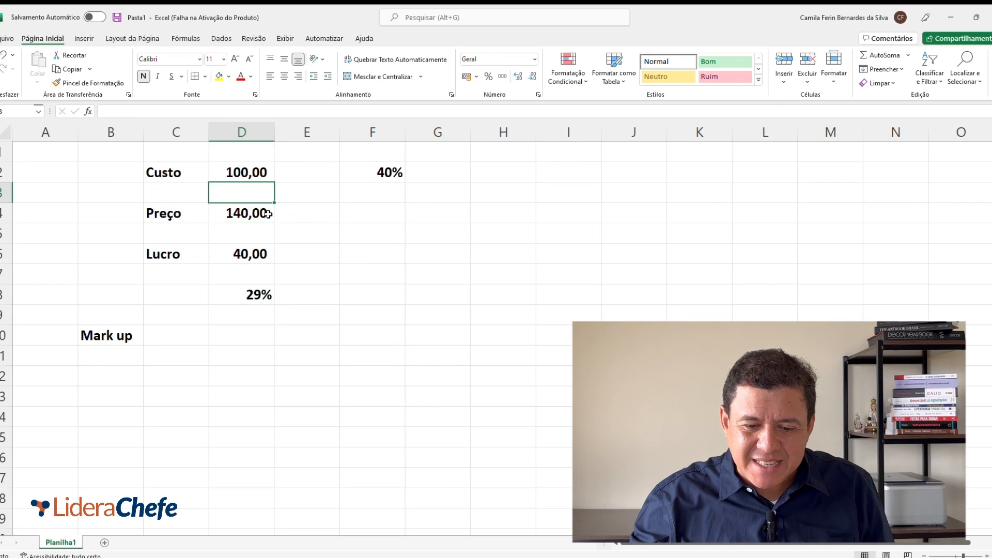
{"action": "key", "text": "Down"}
{"action": "key", "text": "Down"}
{"action": "key", "text": "Down"}
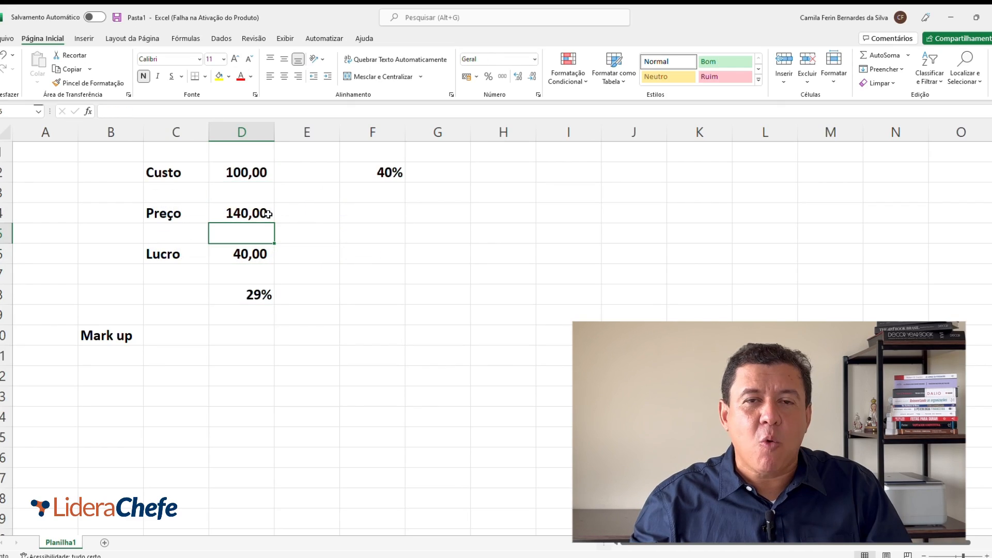
Step: Enter 100 in cell I2 and apply the comma number style to it
{"action": "key", "text": "Up"}
{"action": "key", "text": "Up"}
{"action": "key", "text": "Up"}
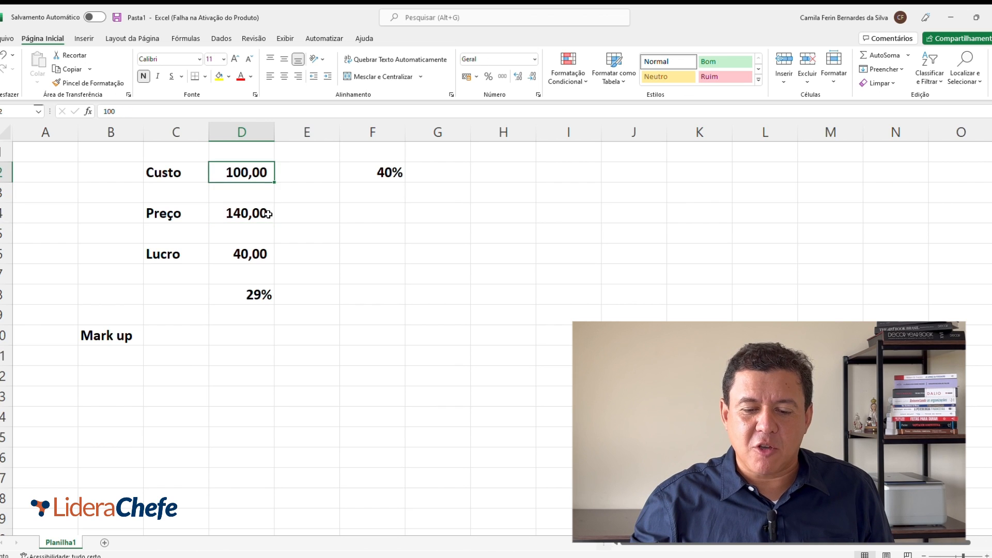
{"action": "key", "text": "Right"}
{"action": "key", "text": "Right"}
{"action": "key", "text": "Right"}
{"action": "key", "text": "Right"}
{"action": "key", "text": "Left"}
{"action": "key", "text": "Left"}
{"action": "key", "text": "Left"}
{"action": "key", "text": "Right"}
{"action": "key", "text": "Right"}
{"action": "key", "text": "Right"}
{"action": "key", "text": "Left"}
{"action": "key", "text": "Right"}
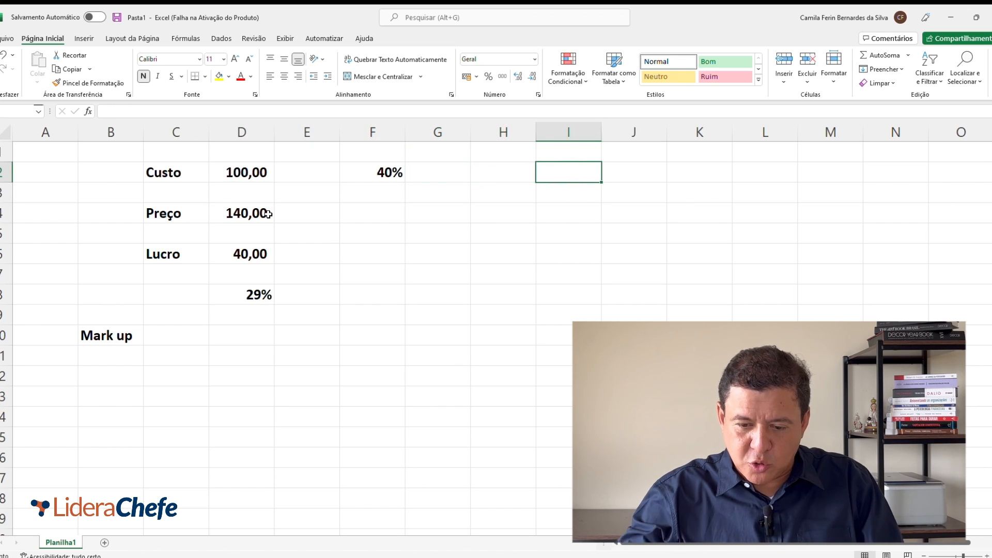
{"action": "type", "text": "100"}
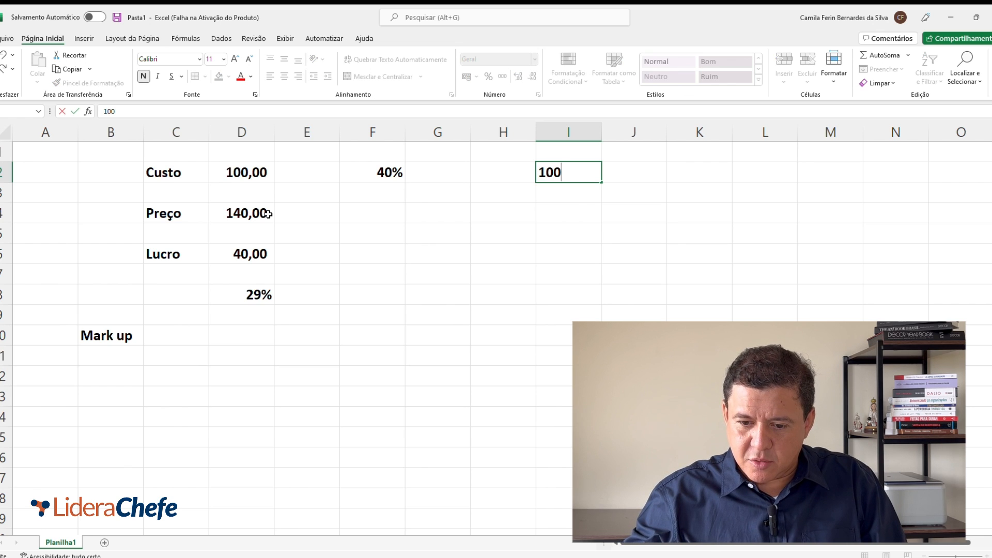
{"action": "key", "text": "Right"}
{"action": "key", "text": "Left"}
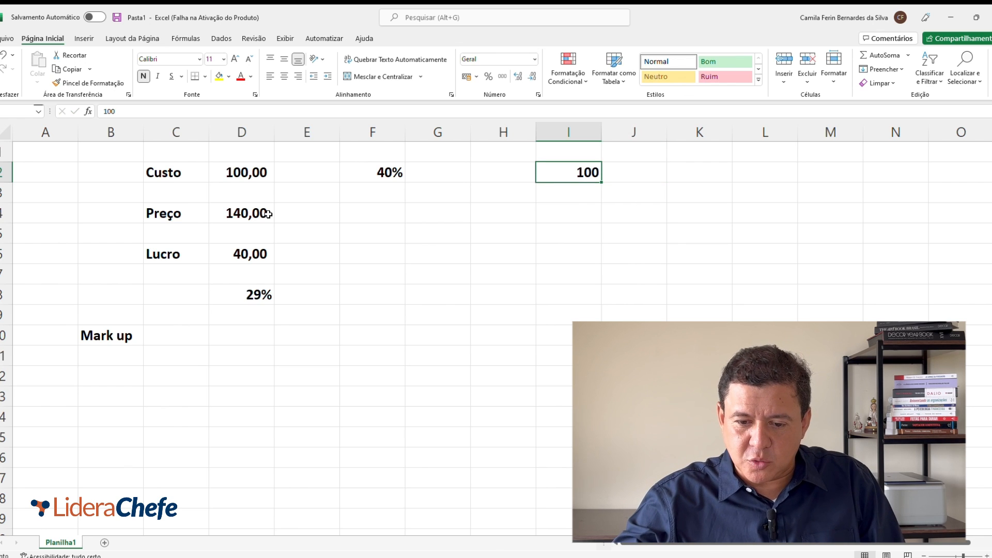
{"action": "left_click", "coordinate": [500, 77]}
Step: Fill column I with yellow and enter the heading "Margem de Contribuição" in cell I1
{"action": "left_click", "coordinate": [568, 131]}
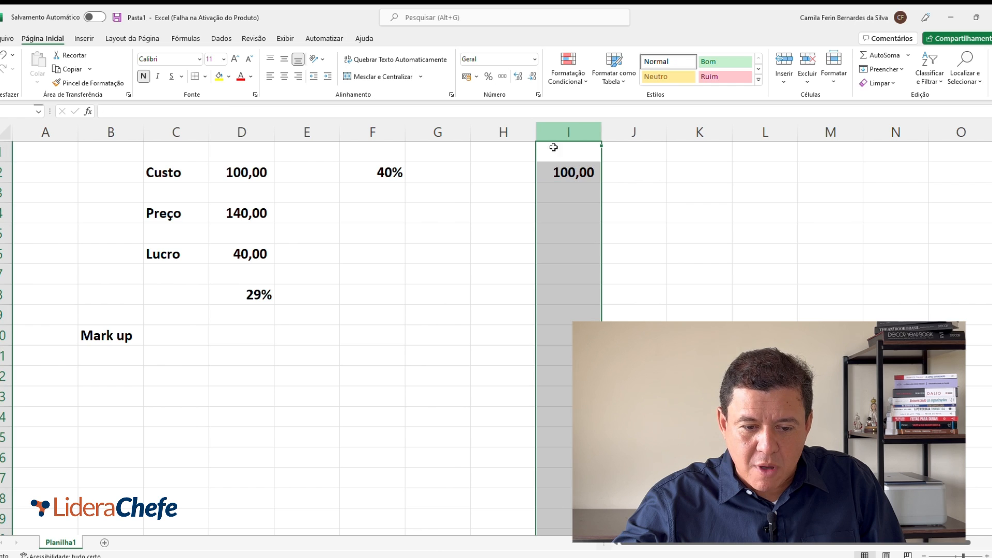
{"action": "left_click", "coordinate": [219, 76]}
{"action": "left_click", "coordinate": [569, 152]}
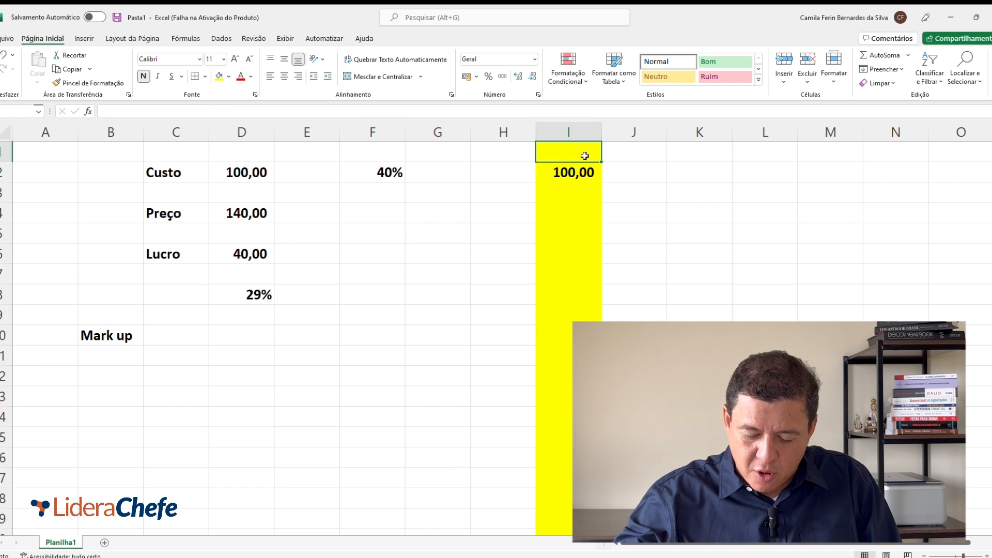
{"action": "type", "text": "Margem de |Contr"}
{"action": "key", "text": "BackSpace"}
{"action": "key", "text": "BackSpace"}
{"action": "key", "text": "BackSpace"}
{"action": "key", "text": "BackSpace"}
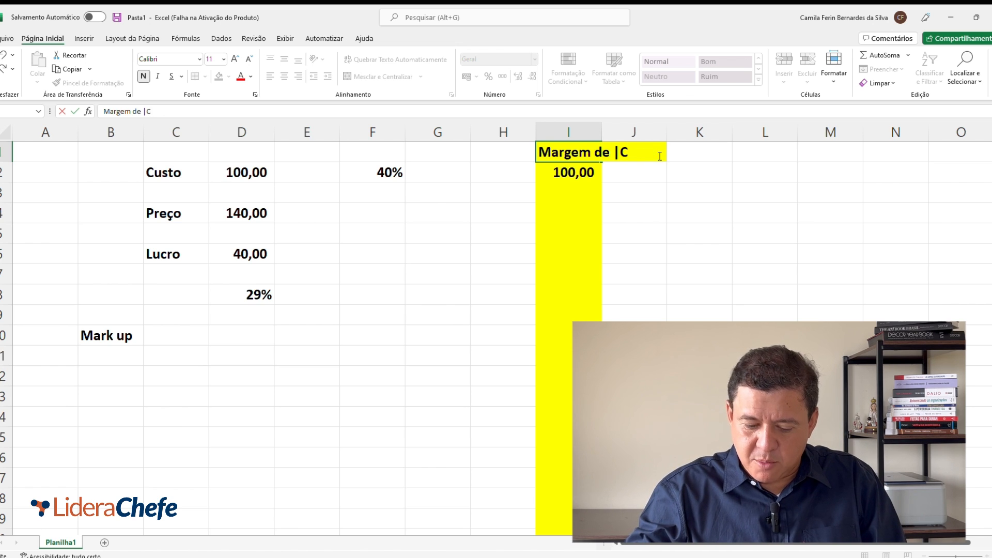
{"action": "key", "text": "BackSpace"}
{"action": "key", "text": "BackSpace"}
{"action": "type", "text": "Contr"}
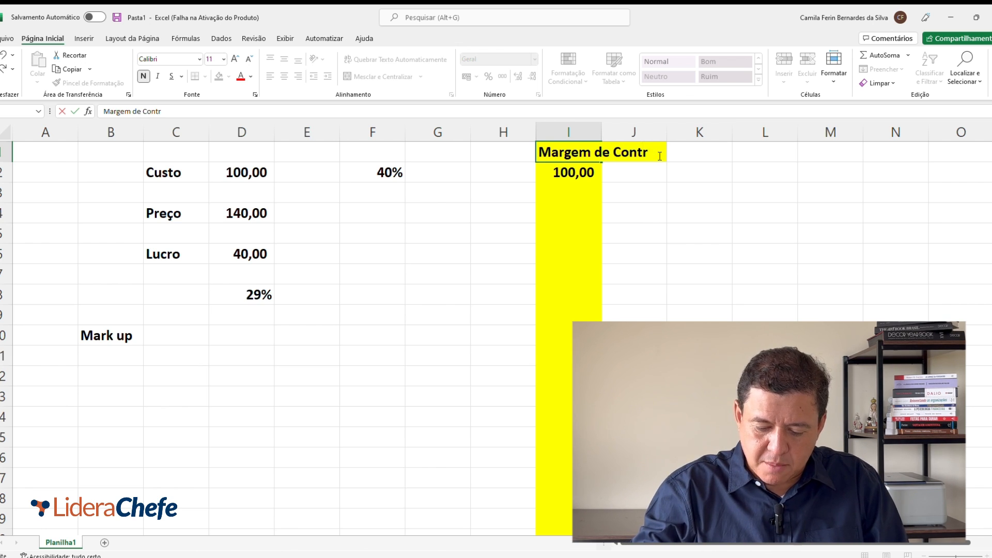
{"action": "type", "text": "ibuiçãoi"}
{"action": "key", "text": "BackSpace"}
{"action": "key", "text": "Return"}
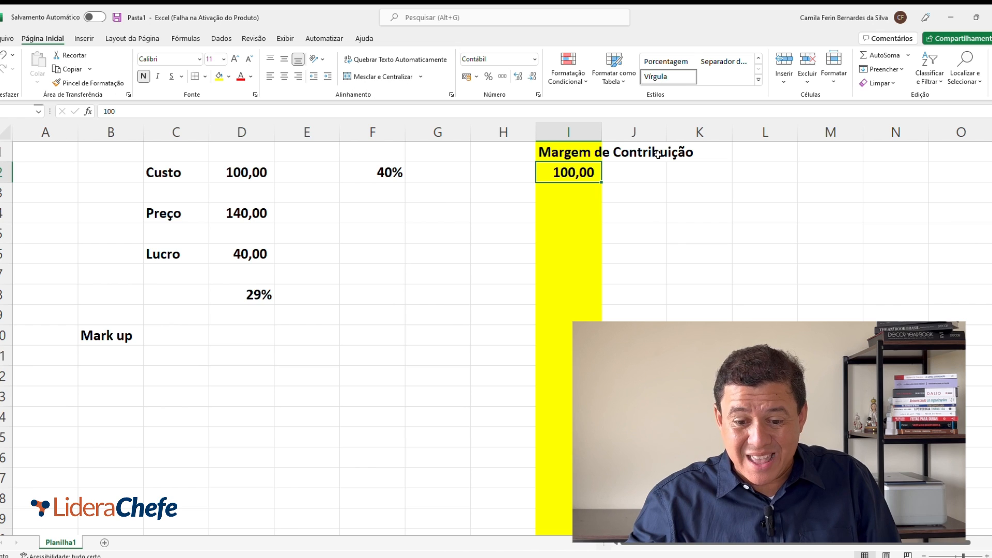
Step: Enter 0,4 in cell G2 as the decimal form of the 40% beside it
{"action": "key", "text": "Left"}
{"action": "key", "text": "Left"}
{"action": "key", "text": "Left"}
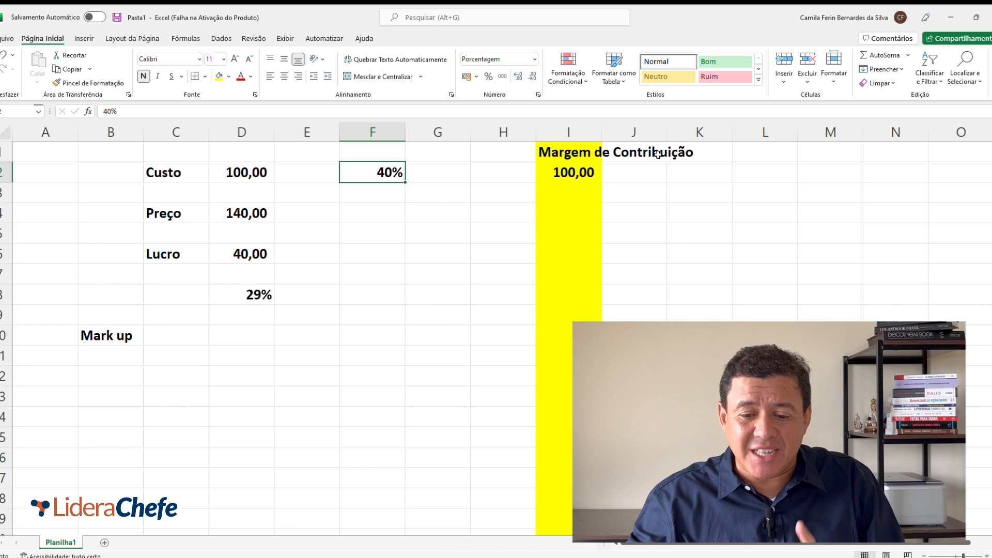
{"action": "key", "text": "Right"}
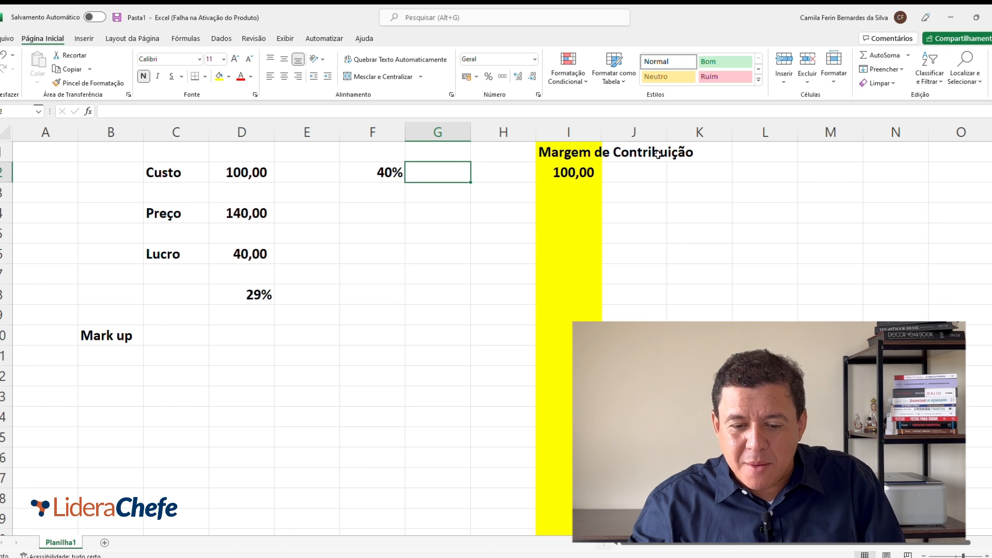
{"action": "key", "text": "Left"}
{"action": "key", "text": "Right"}
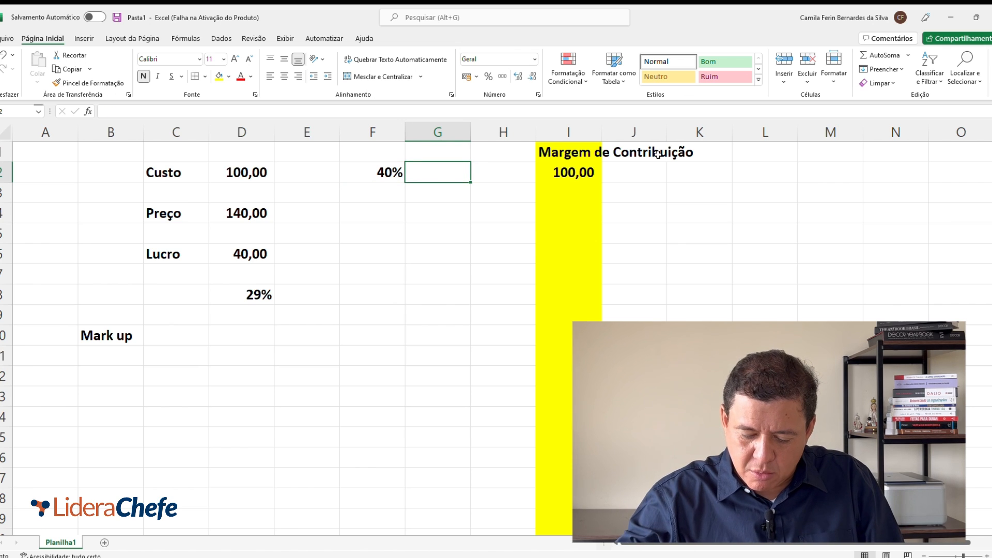
{"action": "type", "text": "0,4"}
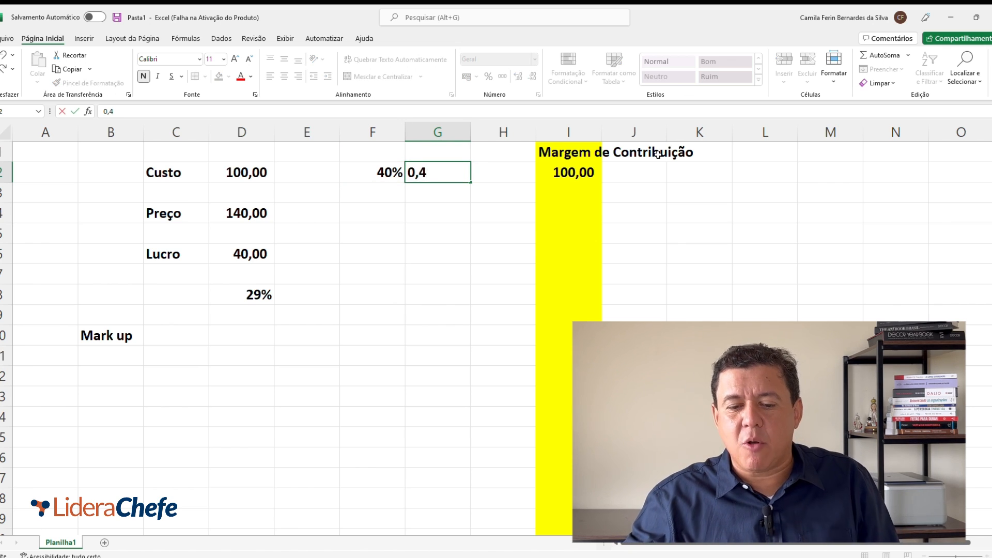
{"action": "key", "text": "Right"}
{"action": "key", "text": "Left"}
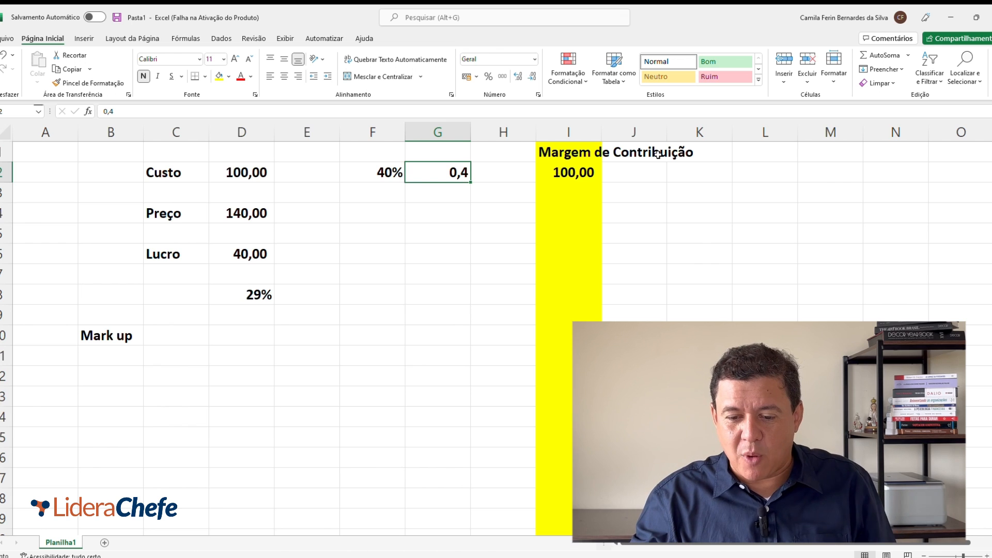
Step: Enter the value 1 in cell L2, in the same row as the contribution margin cost
{"action": "key", "text": "Right"}
{"action": "key", "text": "Right"}
{"action": "key", "text": "Right"}
{"action": "key", "text": "Right"}
{"action": "key", "text": "Right"}
{"action": "key", "text": "Left"}
{"action": "key", "text": "Left"}
{"action": "key", "text": "Left"}
{"action": "key", "text": "Right"}
{"action": "key", "text": "Right"}
{"action": "key", "text": "Right"}
{"action": "type", "text": "1"}
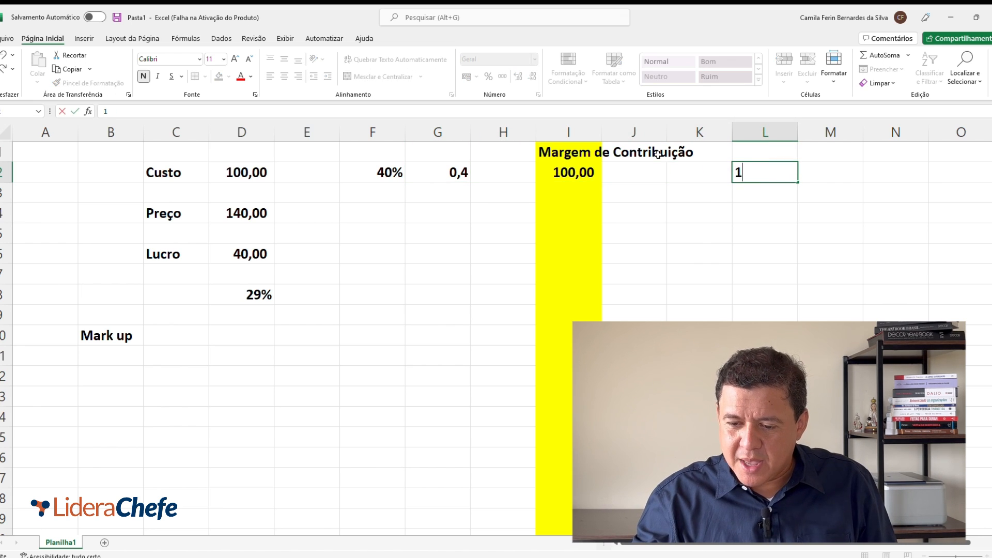
{"action": "key", "text": "Right"}
Step: Enter the formula =L2-G2 in cell M2 to subtract the decimal rate from 1
{"action": "type", "text": "="}
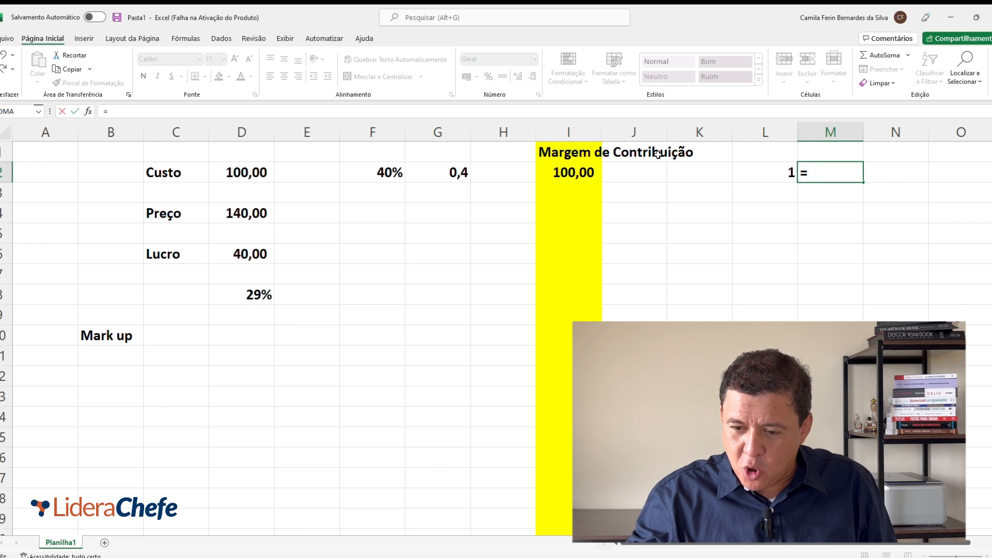
{"action": "key", "text": "Left"}
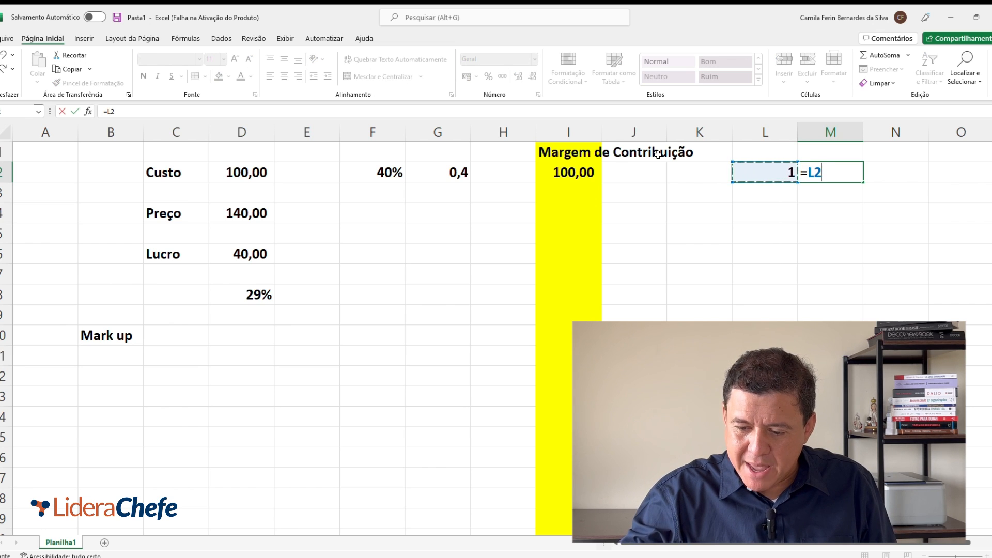
{"action": "type", "text": "-"}
{"action": "key", "text": "Left"}
{"action": "key", "text": "Left"}
{"action": "key", "text": "Left"}
{"action": "key", "text": "Left"}
{"action": "key", "text": "Left"}
{"action": "key", "text": "Return"}
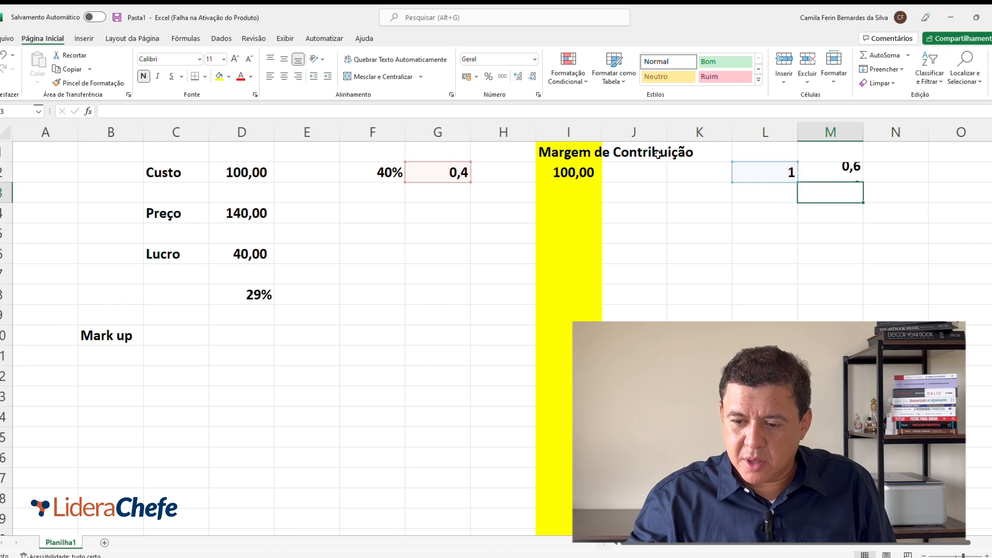
{"action": "key", "text": "Up"}
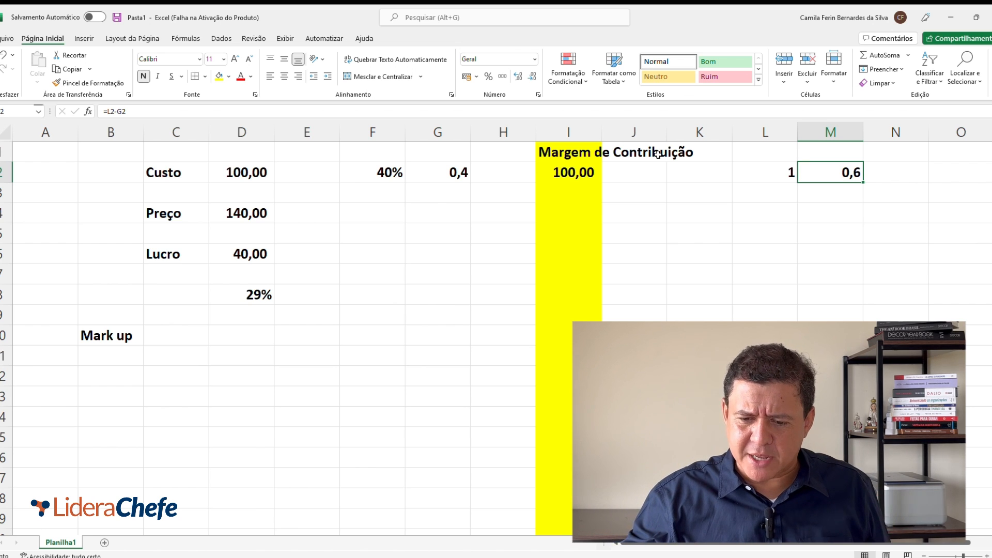
Step: Calculate the contribution margin price in cell I4 with the formula =I2/M2
{"action": "key", "text": "Left"}
{"action": "key", "text": "Left"}
{"action": "key", "text": "Left"}
{"action": "key", "text": "Right"}
{"action": "key", "text": "Right"}
{"action": "key", "text": "Right"}
{"action": "key", "text": "Left"}
{"action": "key", "text": "Left"}
{"action": "key", "text": "Left"}
{"action": "key", "text": "Left"}
{"action": "key", "text": "Down"}
{"action": "key", "text": "Down"}
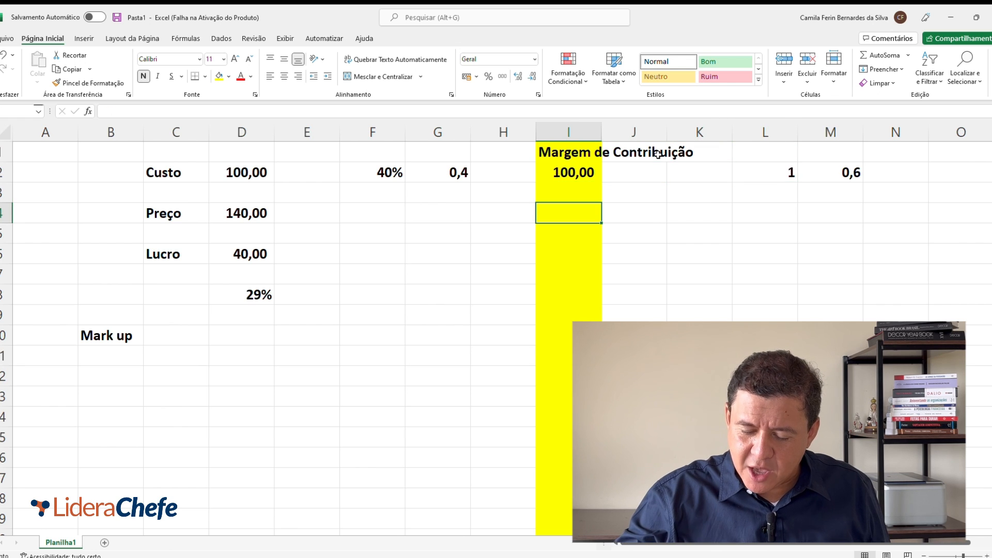
{"action": "type", "text": "="}
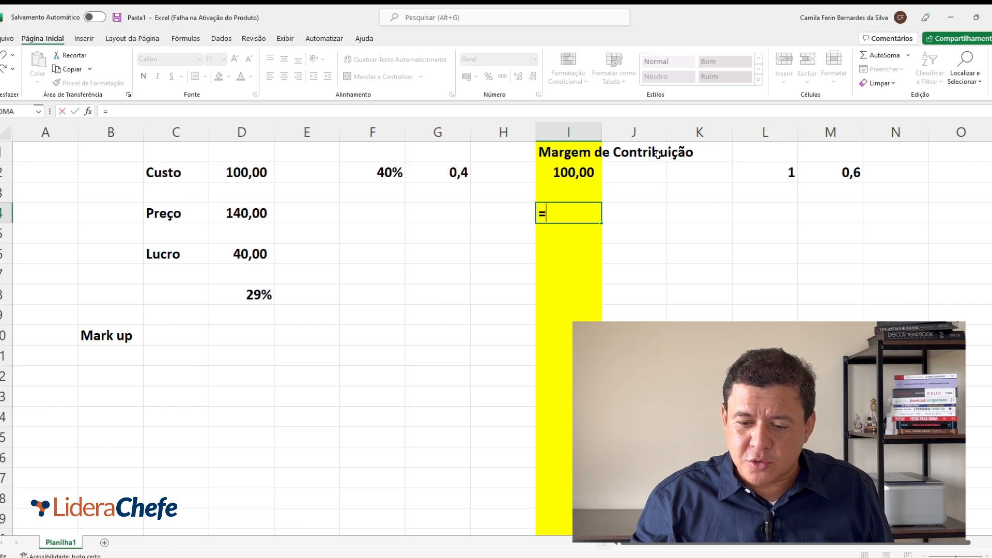
{"action": "key", "text": "Up"}
{"action": "key", "text": "Up"}
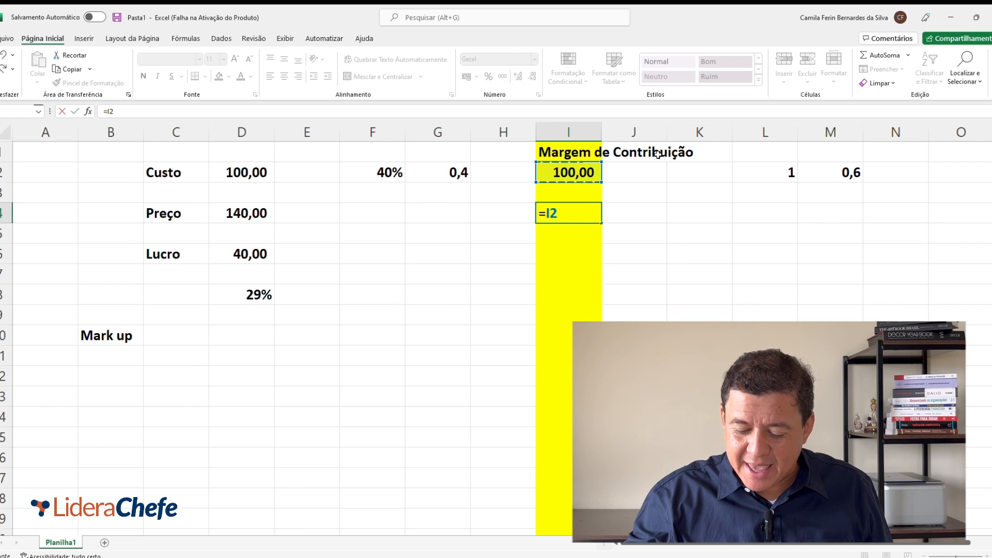
{"action": "type", "text": "/"}
{"action": "key", "text": "Right"}
{"action": "key", "text": "Right"}
{"action": "key", "text": "Right"}
{"action": "key", "text": "Right"}
{"action": "key", "text": "Up"}
{"action": "key", "text": "Up"}
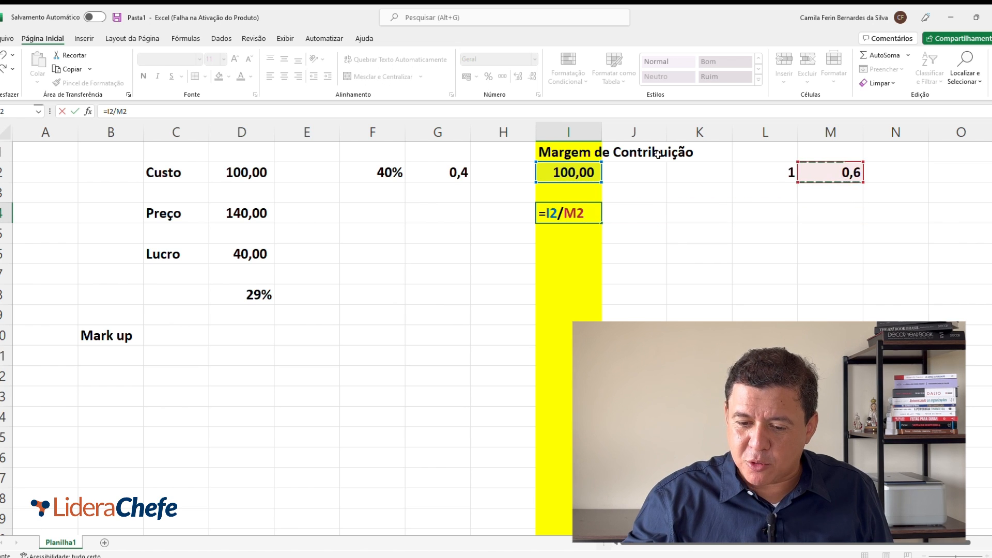
{"action": "key", "text": "Return"}
{"action": "key", "text": "Up"}
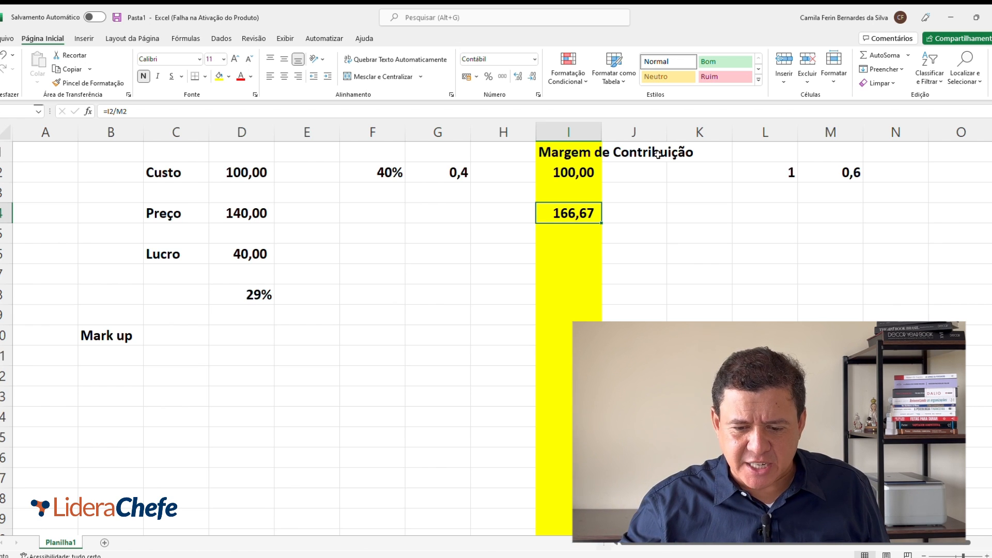
Step: Calculate the contribution margin profit in cell I6 with the formula =I4-I2
{"action": "key", "text": "Down"}
{"action": "key", "text": "Down"}
{"action": "type", "text": "="}
{"action": "key", "text": "Up"}
{"action": "key", "text": "Up"}
{"action": "type", "text": "-"}
{"action": "key", "text": "Up"}
{"action": "key", "text": "Up"}
{"action": "key", "text": "Up"}
{"action": "key", "text": "Up"}
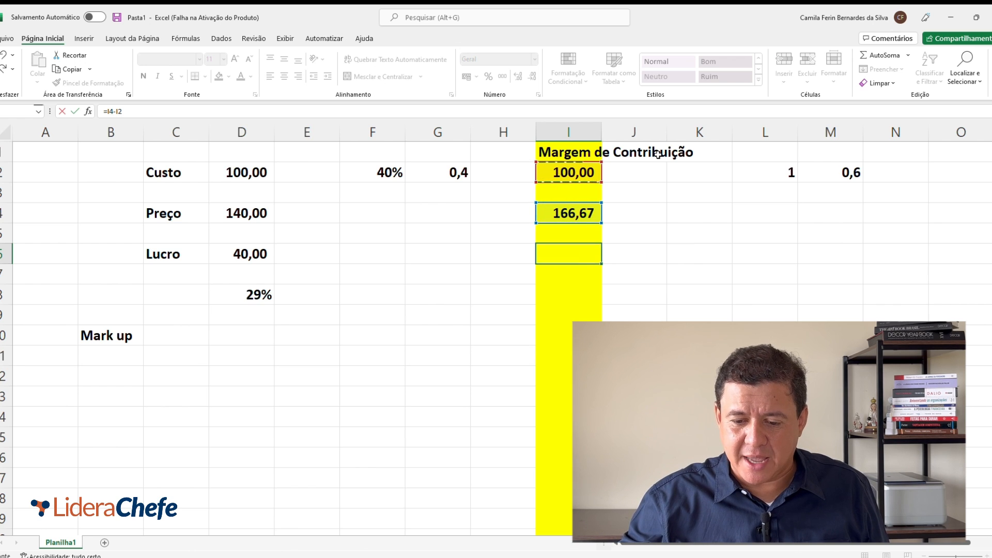
{"action": "key", "text": "Return"}
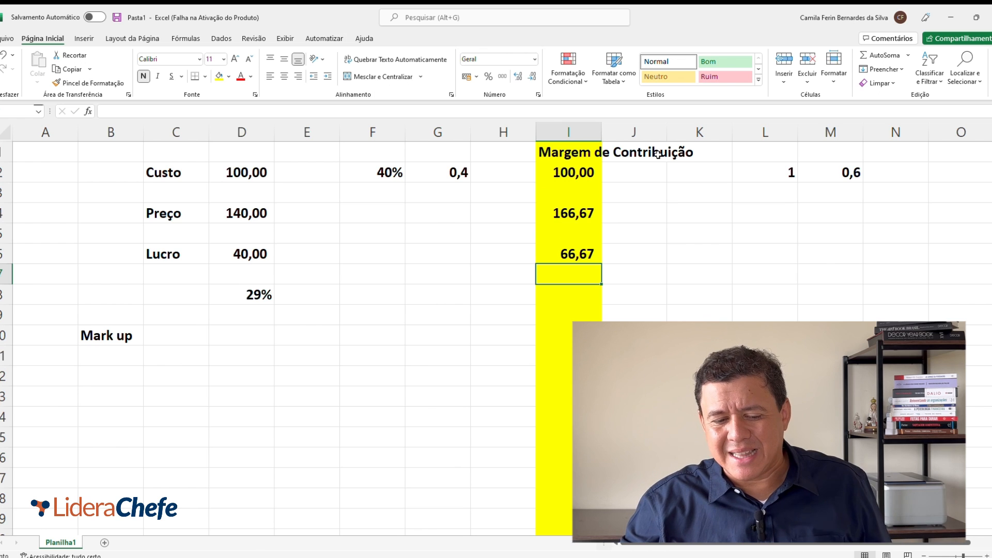
Step: Calculate profit over price in cell I8 with the formula =I6/I4 and format it as a percentage
{"action": "key", "text": "Down"}
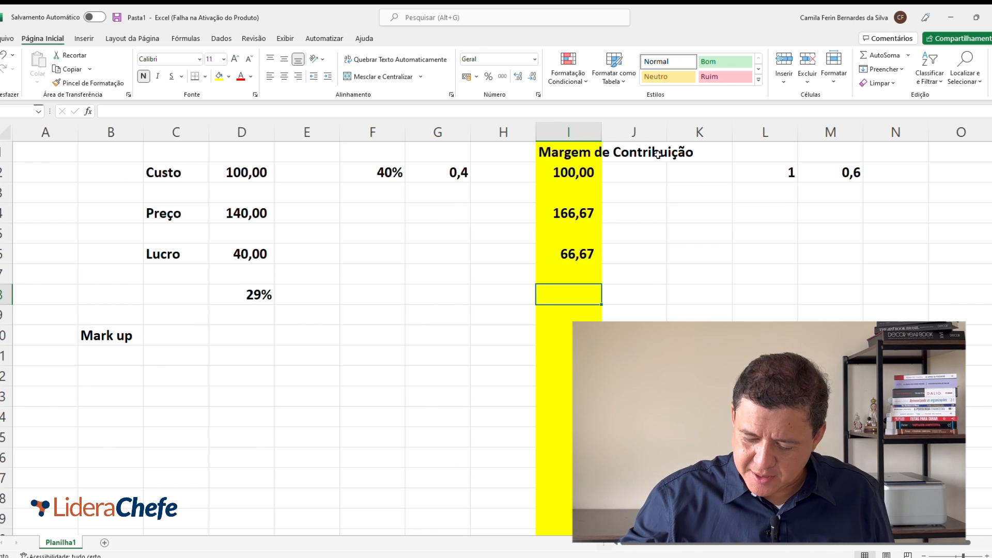
{"action": "type", "text": "="}
{"action": "key", "text": "Up"}
{"action": "key", "text": "Up"}
{"action": "type", "text": "/"}
{"action": "key", "text": "Up"}
{"action": "key", "text": "Up"}
{"action": "key", "text": "Up"}
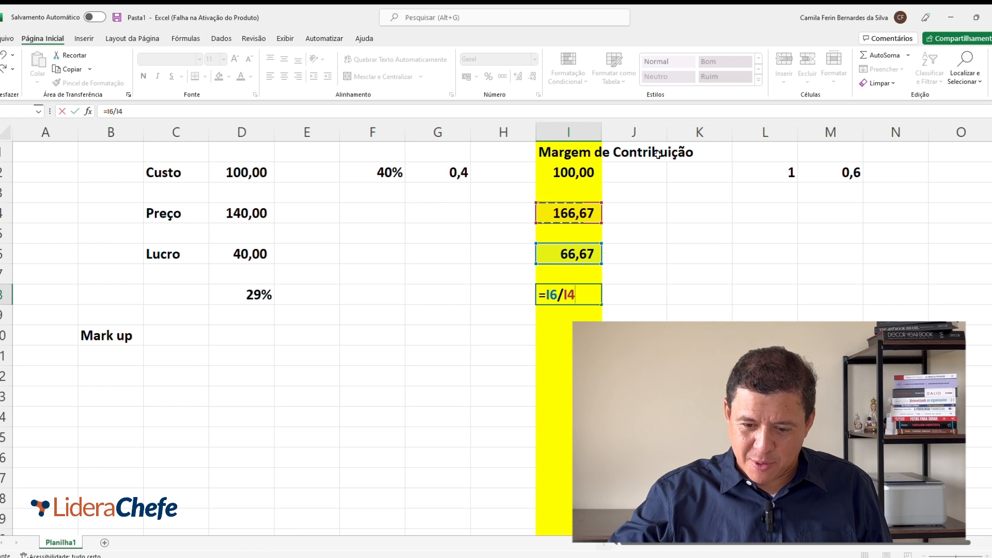
{"action": "key", "text": "Return"}
{"action": "key", "text": "Up"}
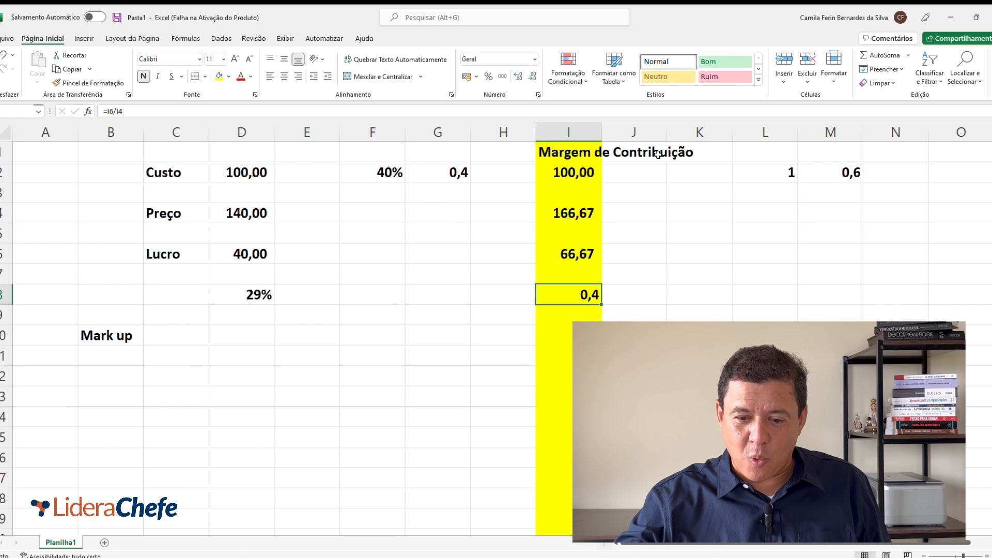
{"action": "left_click", "coordinate": [489, 77]}
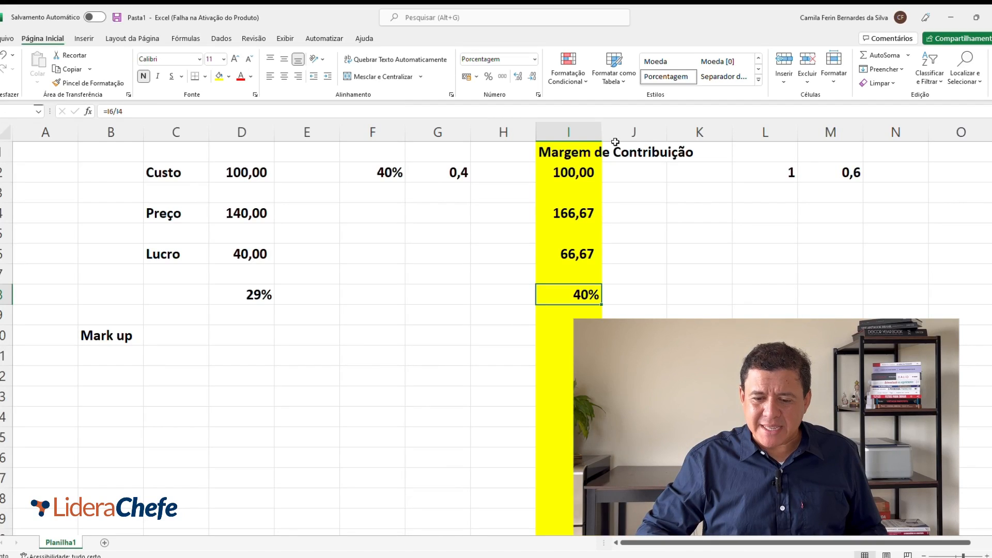
Step: Review the rate cells in row 2 and the price, profit and percentage in the contribution margin column
{"action": "key", "text": "Up"}
{"action": "key", "text": "Up"}
{"action": "key", "text": "Up"}
{"action": "key", "text": "Up"}
{"action": "key", "text": "Up"}
{"action": "key", "text": "Left"}
{"action": "key", "text": "Left"}
{"action": "key", "text": "Left"}
{"action": "key", "text": "Up"}
{"action": "key", "text": "Right"}
{"action": "key", "text": "Right"}
{"action": "key", "text": "Right"}
{"action": "key", "text": "Right"}
{"action": "key", "text": "Right"}
{"action": "key", "text": "Right"}
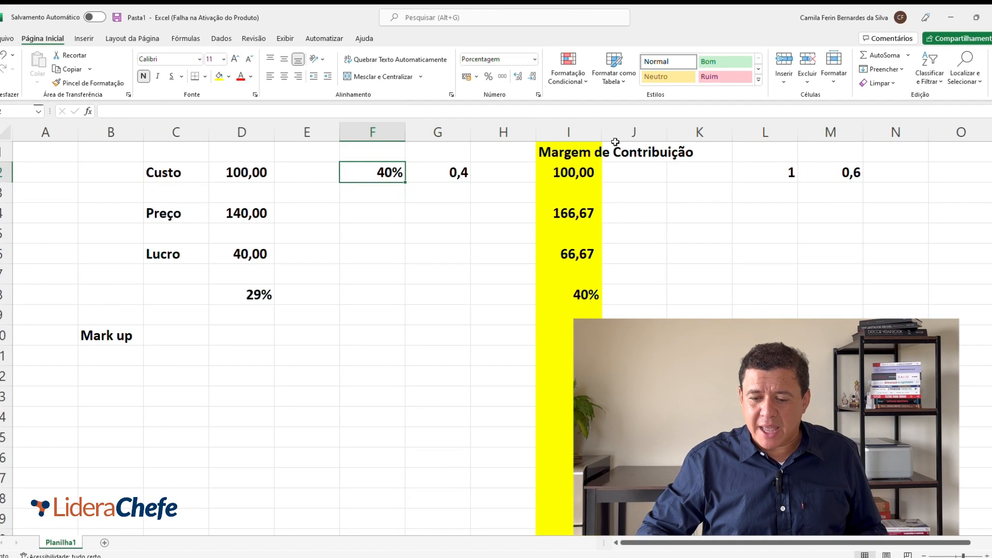
{"action": "key", "text": "Left"}
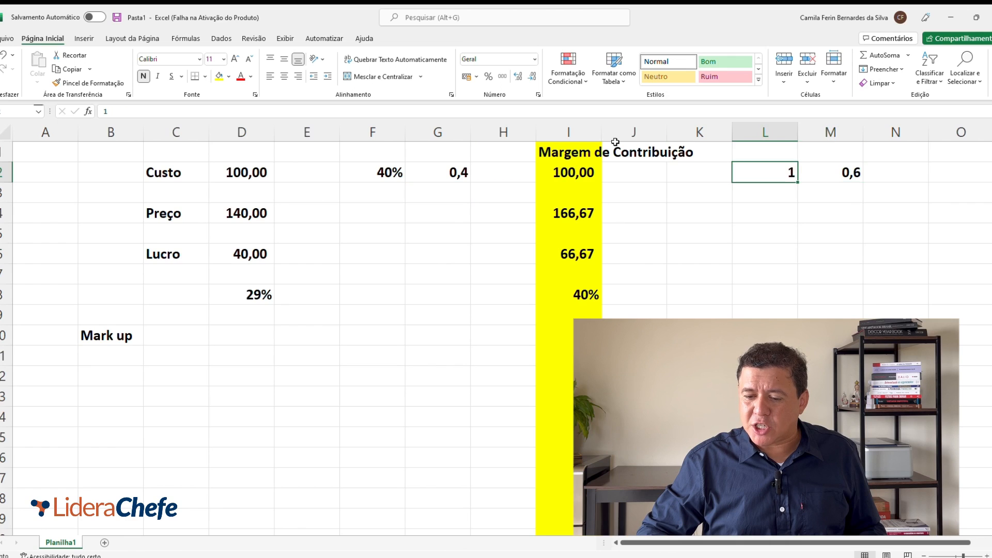
{"action": "key", "text": "Left"}
{"action": "key", "text": "Left"}
{"action": "key", "text": "Left"}
{"action": "key", "text": "Down"}
{"action": "key", "text": "Down"}
{"action": "key", "text": "Down"}
{"action": "key", "text": "Down"}
{"action": "key", "text": "Down"}
{"action": "key", "text": "Down"}
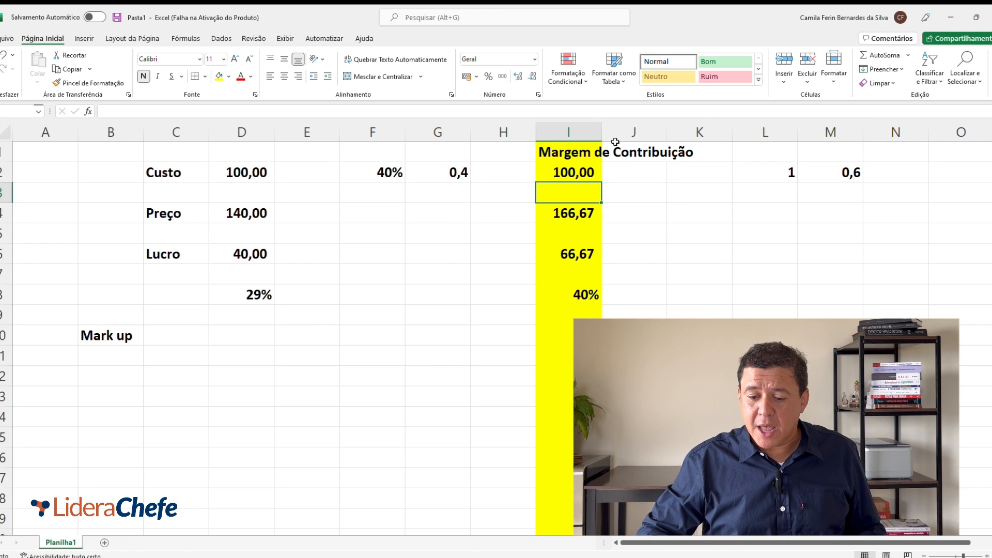
{"action": "key", "text": "Up"}
{"action": "key", "text": "Up"}
{"action": "key", "text": "Up"}
{"action": "key", "text": "Up"}
{"action": "key", "text": "Up"}
{"action": "key", "text": "Up"}
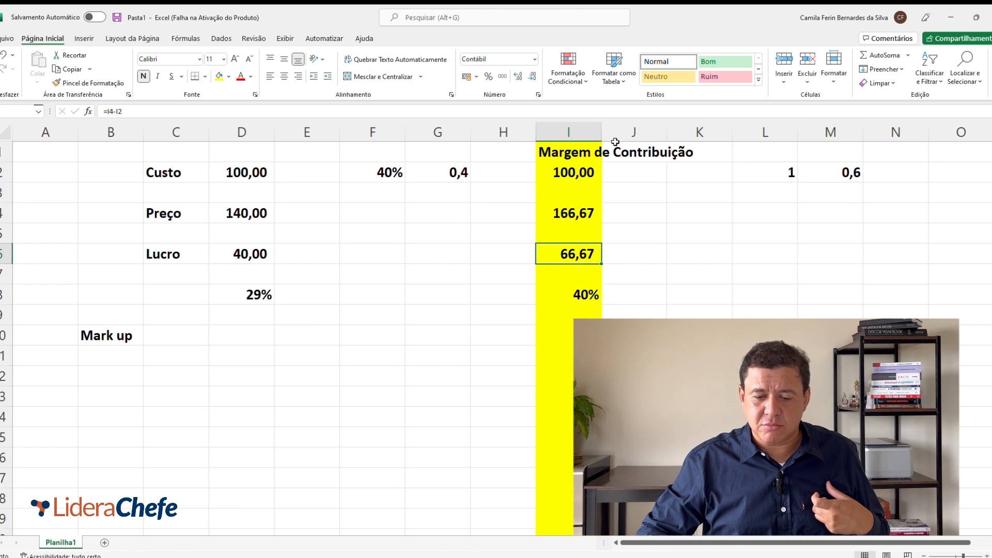
Step: Set the markup rate in cell F2 to 60%
{"action": "key", "text": "Left"}
{"action": "key", "text": "Left"}
{"action": "key", "text": "Left"}
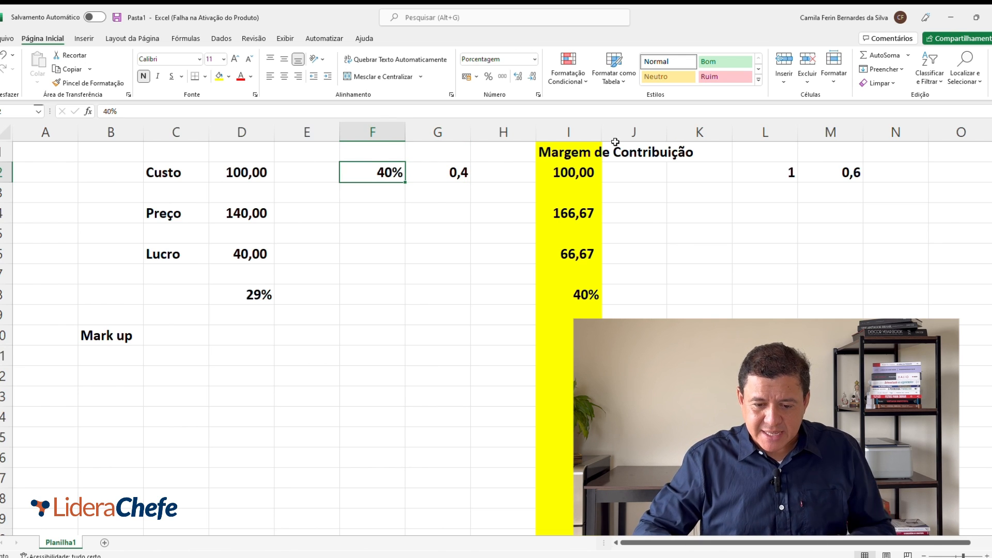
{"action": "type", "text": "60"}
{"action": "key", "text": "Right"}
Step: Change the markup price formula in cell D4 to =D2*1,6
{"action": "key", "text": "Left"}
{"action": "key", "text": "Down"}
{"action": "key", "text": "Down"}
{"action": "key", "text": "Down"}
{"action": "key", "text": "Left"}
{"action": "key", "text": "Left"}
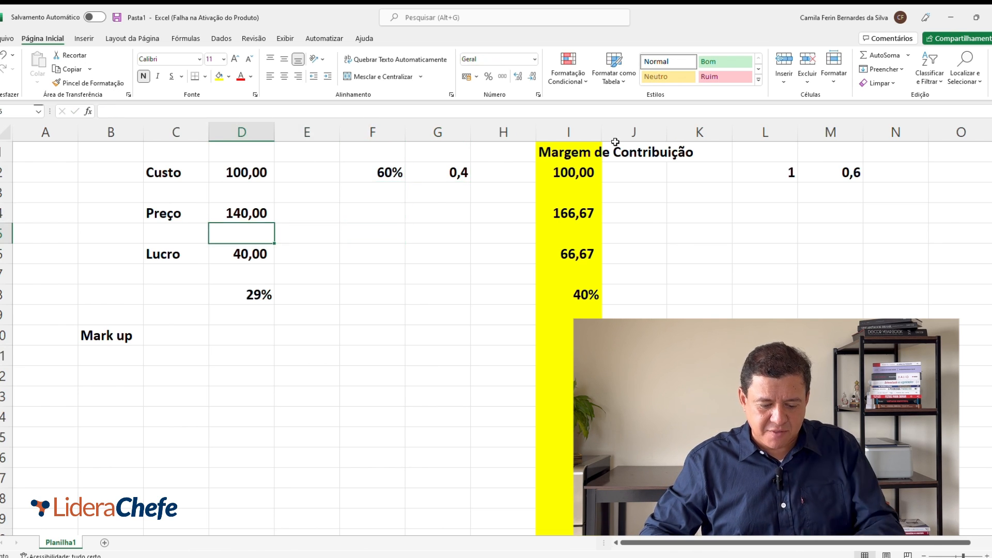
{"action": "key", "text": "Up"}
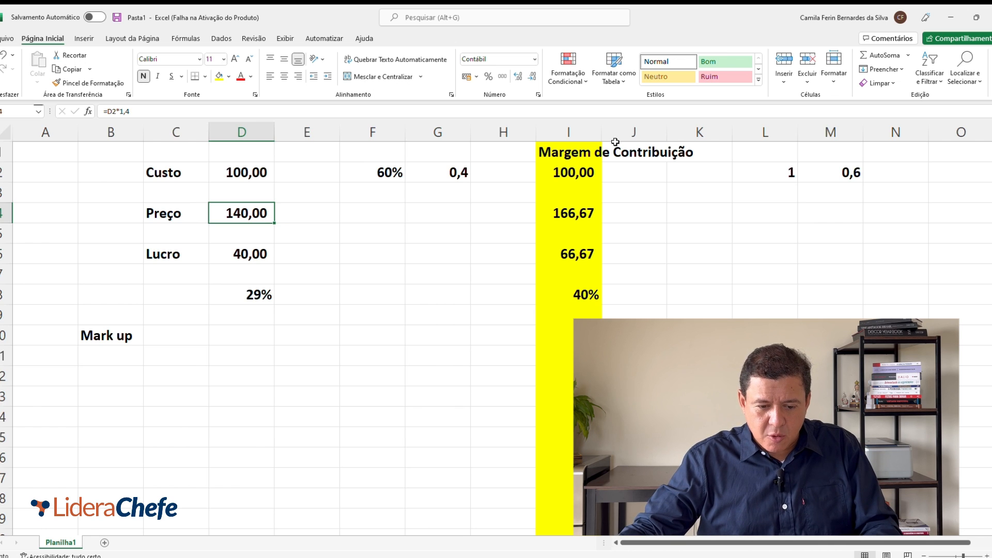
{"action": "double_click", "coordinate": [250, 212]}
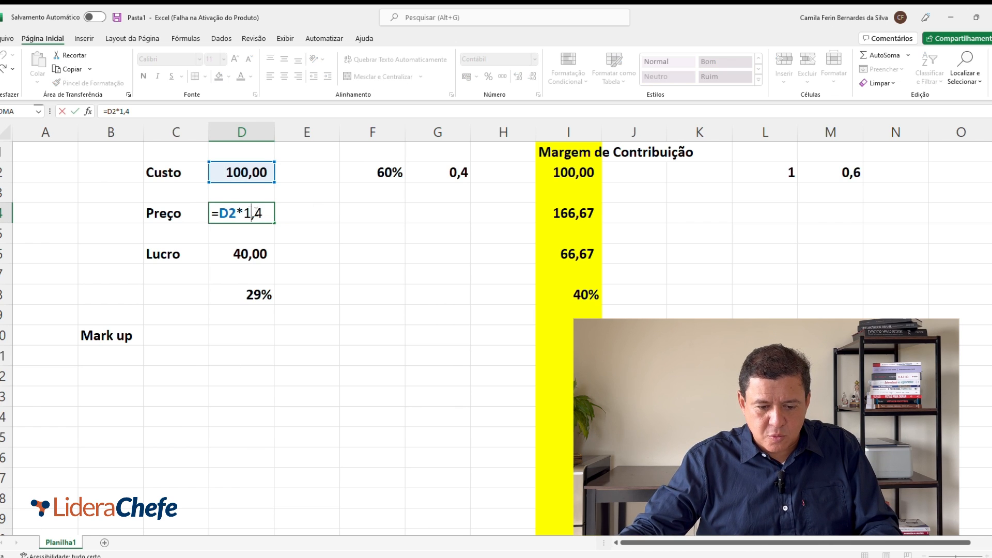
{"action": "key", "text": "BackSpace"}
{"action": "type", "text": "6"}
{"action": "key", "text": "Return"}
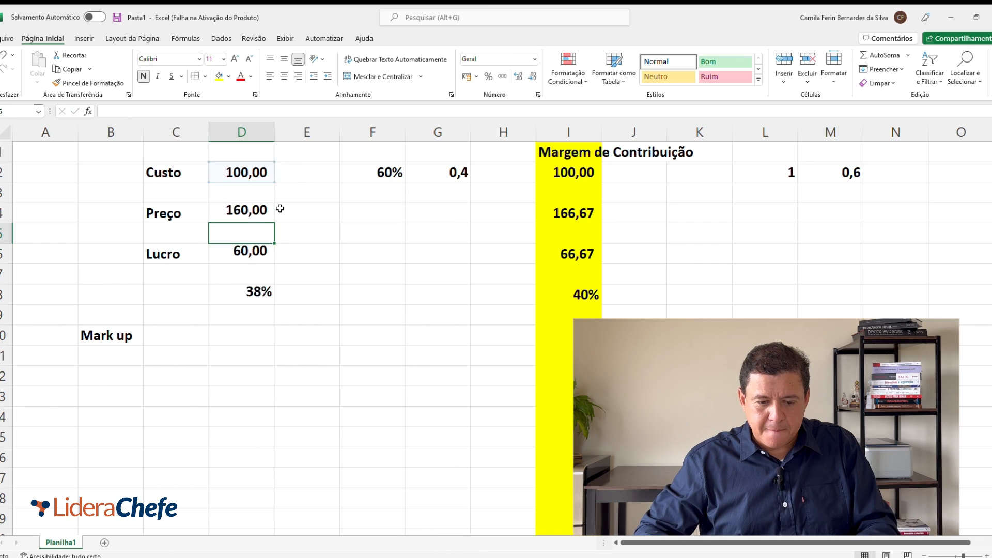
{"action": "key", "text": "Down"}
{"action": "key", "text": "Down"}
{"action": "key", "text": "Up"}
{"action": "key", "text": "Up"}
{"action": "key", "text": "Up"}
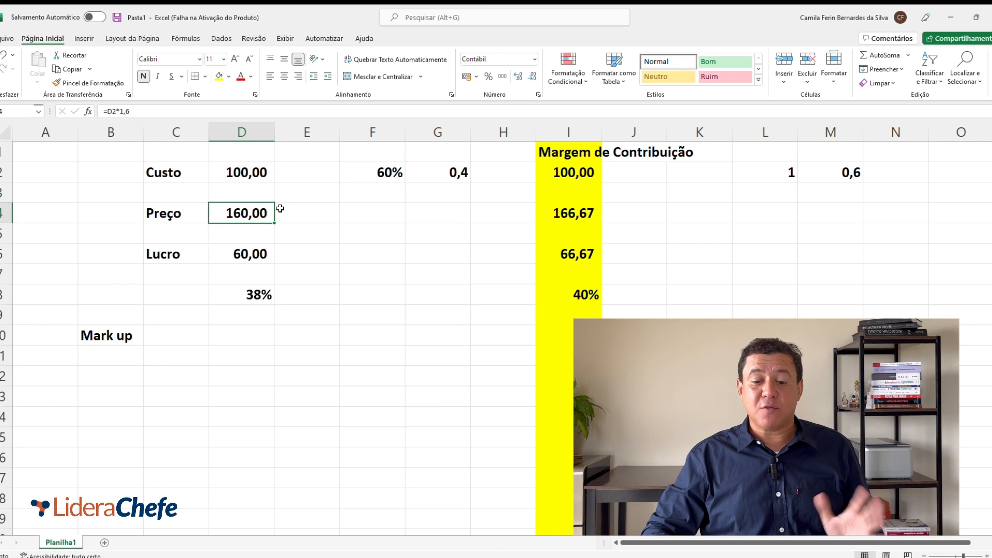
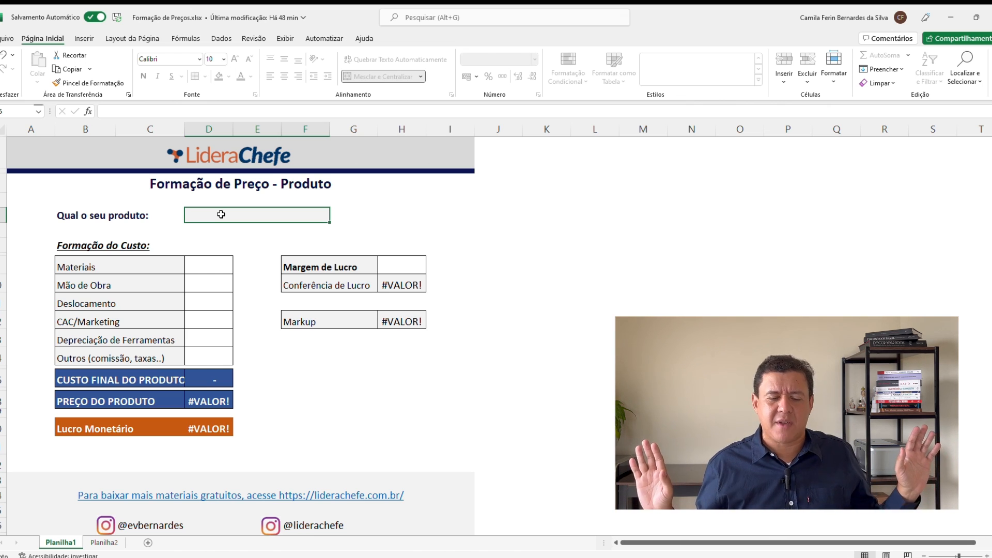
Step: Enter "Limpeza Residencial" as the product name beside "Qual o seu produto"
{"action": "type", "text": "Limpeza"}
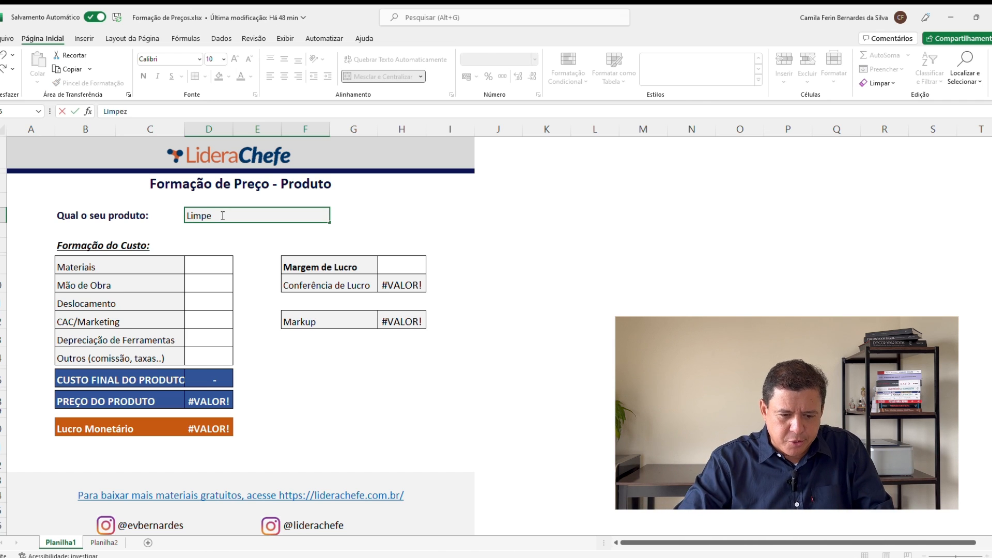
{"action": "type", "text": " de"}
{"action": "key", "text": "BackSpace"}
{"action": "key", "text": "BackSpace"}
{"action": "type", "text": "Reside"}
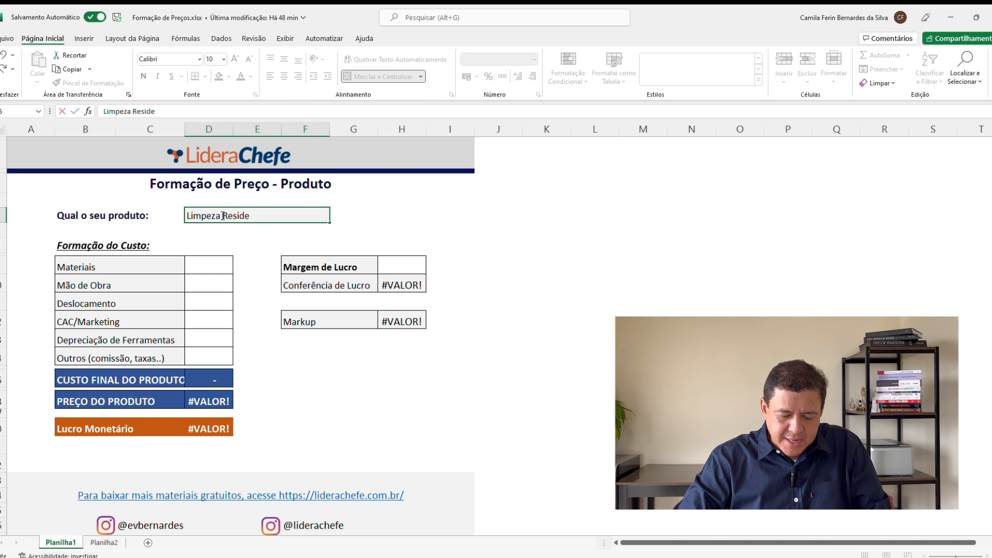
{"action": "type", "text": "ncial"}
{"action": "key", "text": "Return"}
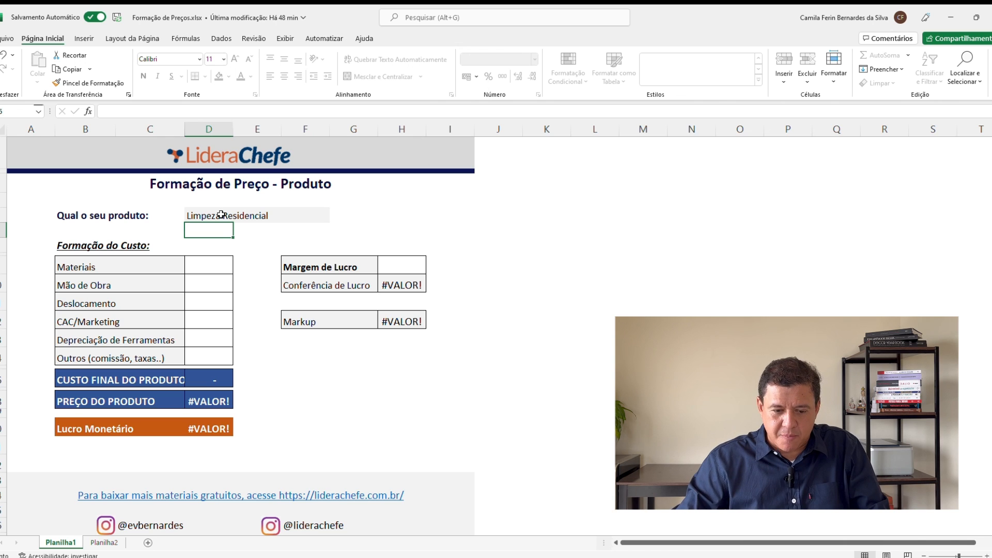
Step: Enter a Materiais cost of 40,00 in the Formação do Custo table
{"action": "key", "text": "Left"}
{"action": "key", "text": "Down"}
{"action": "key", "text": "Left"}
{"action": "key", "text": "Down"}
{"action": "key", "text": "Down"}
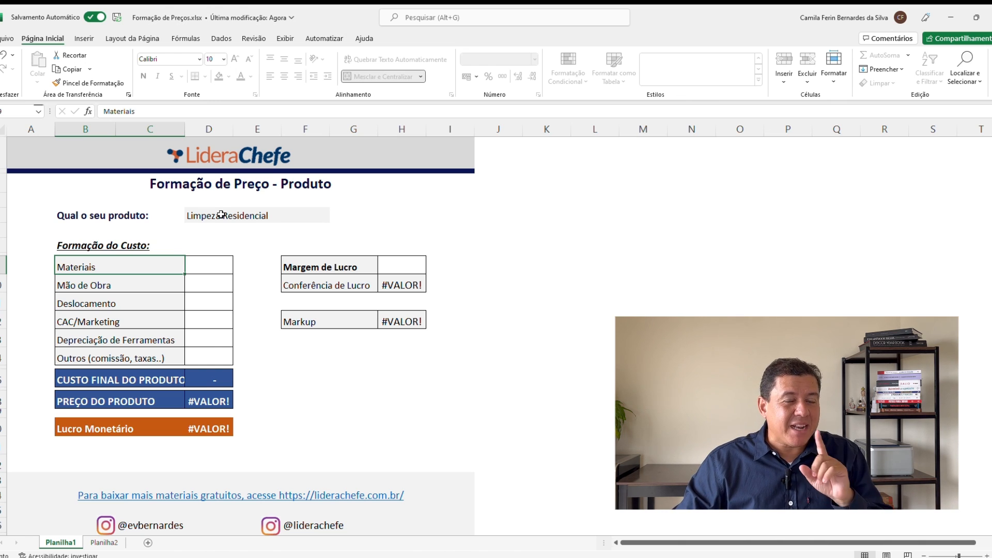
{"action": "key", "text": "Right"}
{"action": "key", "text": "Left"}
{"action": "key", "text": "Right"}
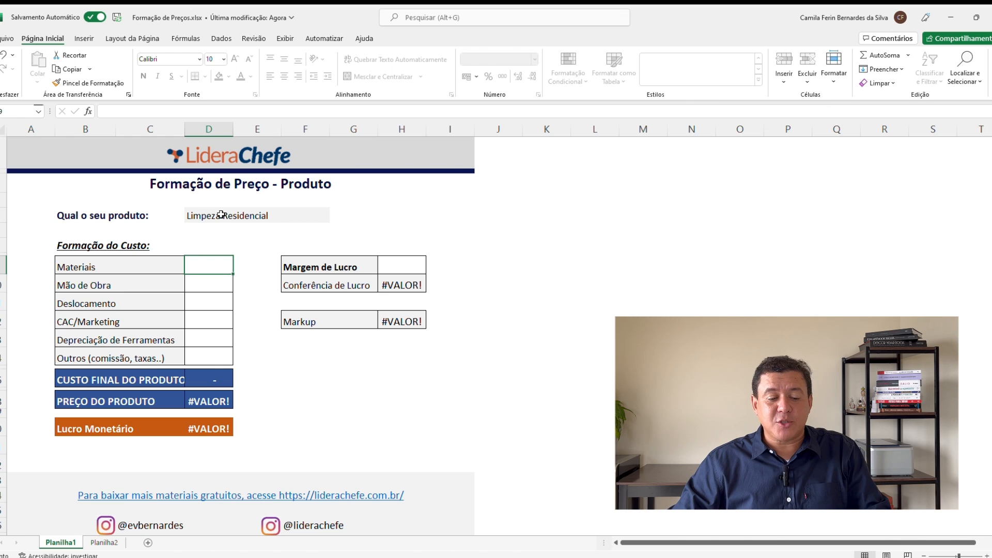
{"action": "type", "text": "40,00"}
{"action": "key", "text": "ctrl+Return"}
{"action": "key", "text": "Return"}
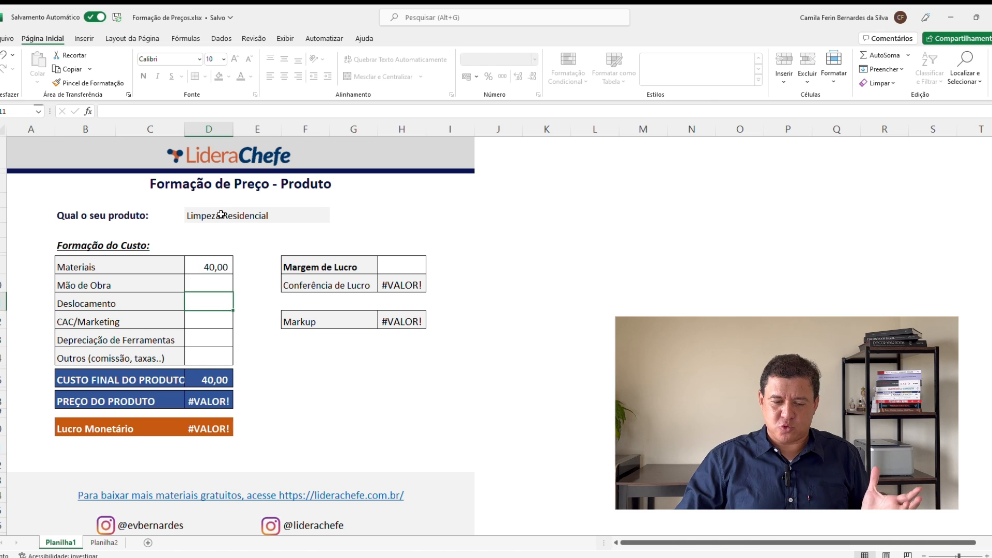
Step: Enter 60,00 for Mão de Obra and 15,00 for Deslocamento in the cost table
{"action": "type", "text": "60,00"}
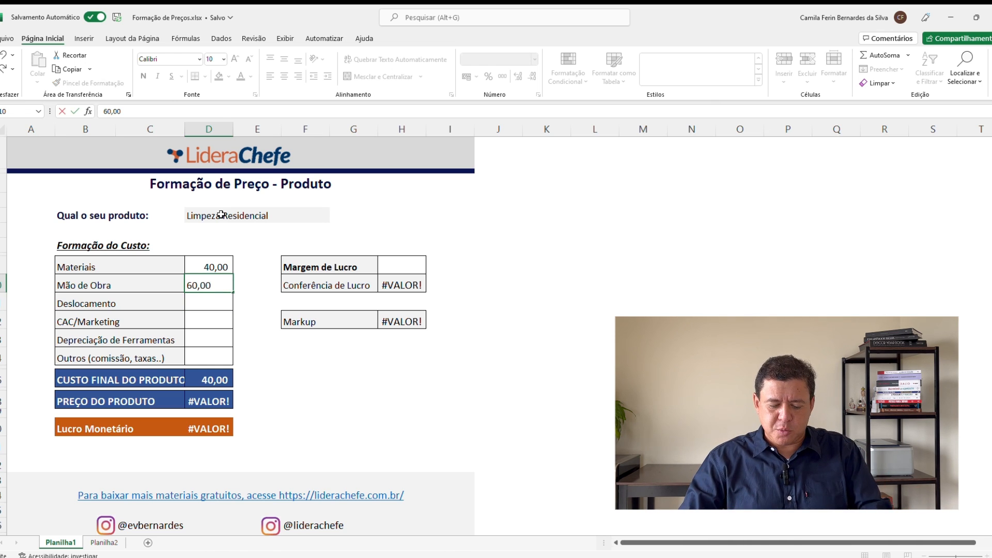
{"action": "key", "text": "Return"}
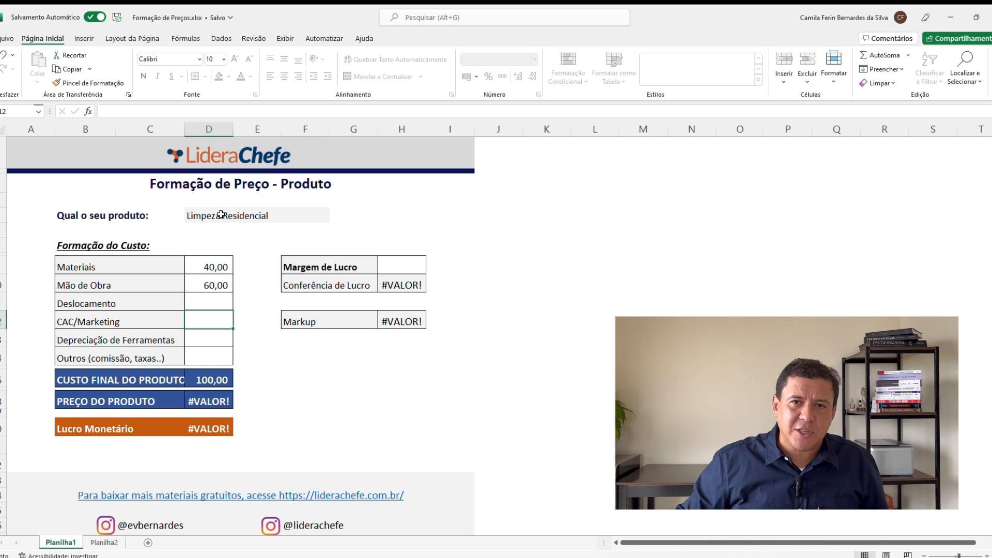
{"action": "type", "text": "15,00"}
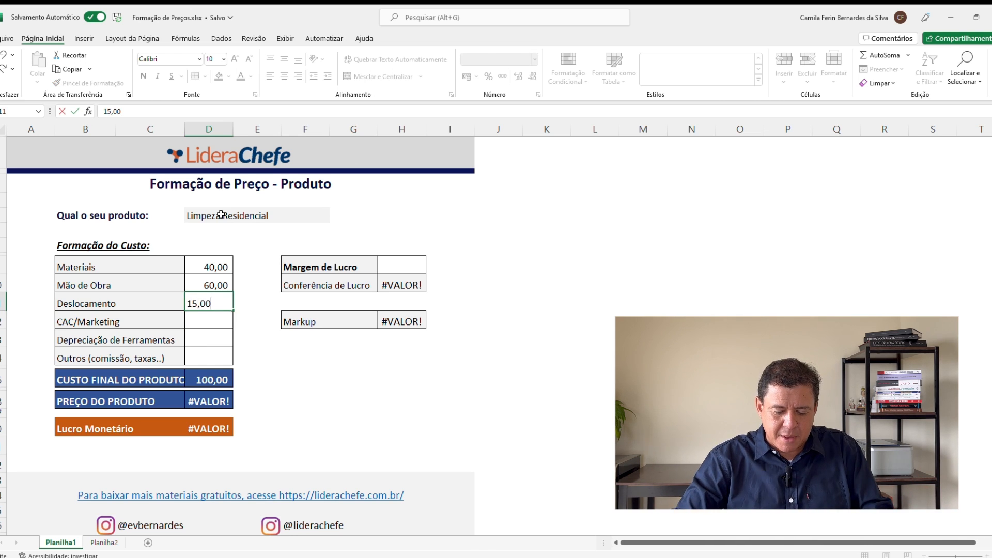
{"action": "key", "text": "Tab"}
{"action": "key", "text": "Return"}
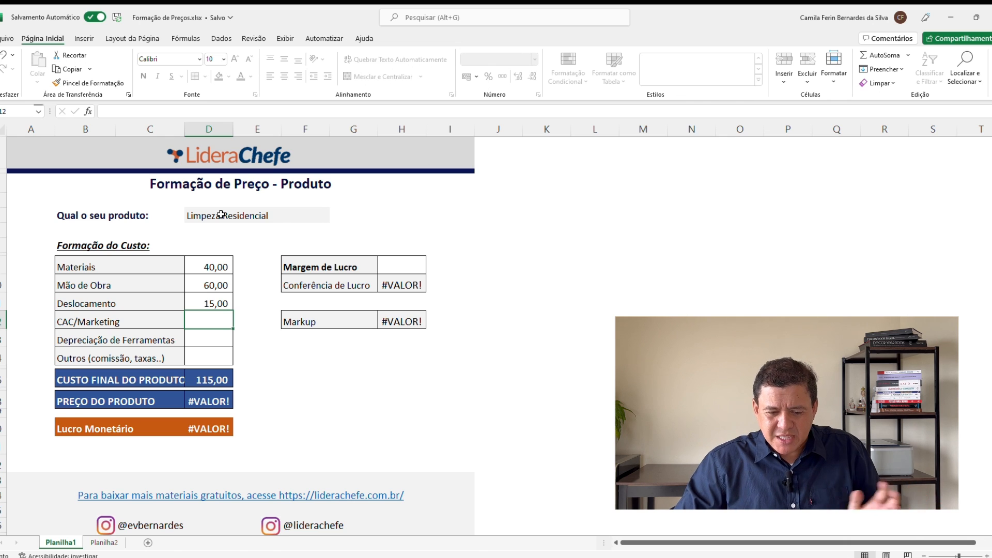
Step: Set both the CAC/Marketing and the Depreciação de Ferramentas costs to 0
{"action": "type", "text": "0"}
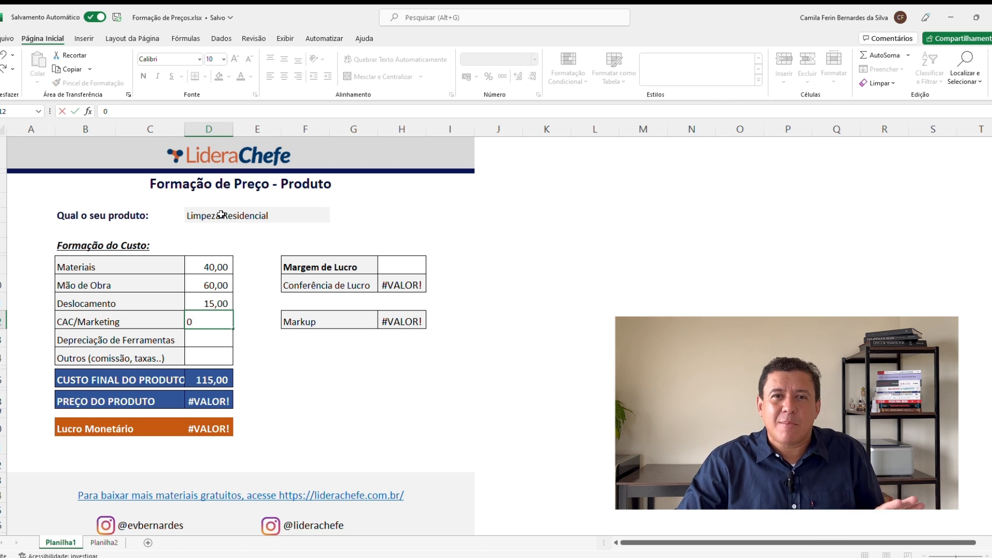
{"action": "key", "text": "Return"}
{"action": "key", "text": "Up"}
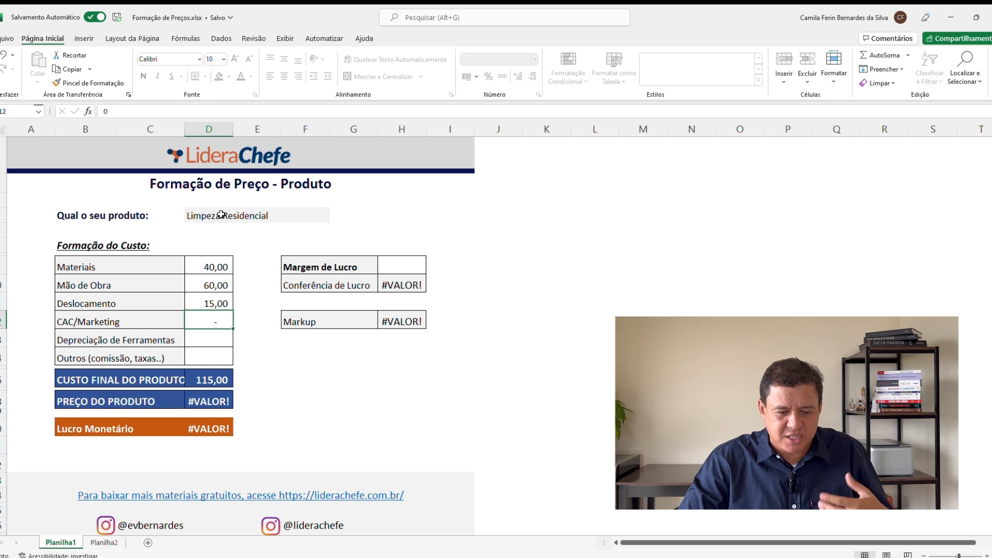
{"action": "key", "text": "Down"}
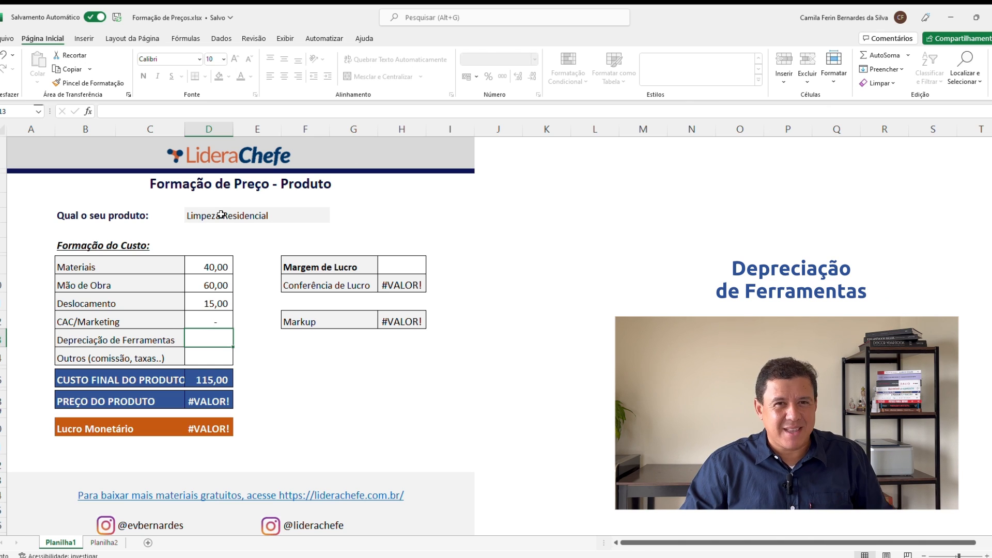
{"action": "type", "text": "0"}
{"action": "key", "text": "Return"}
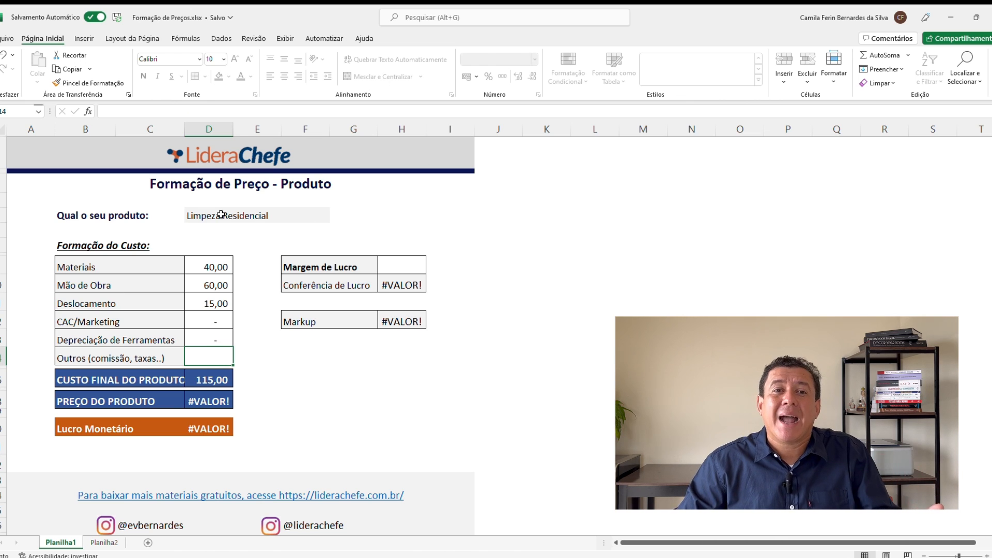
Step: Enter 5,00 for Outros (comissão, taxas..) and check the final product cost cell
{"action": "type", "text": "5,00"}
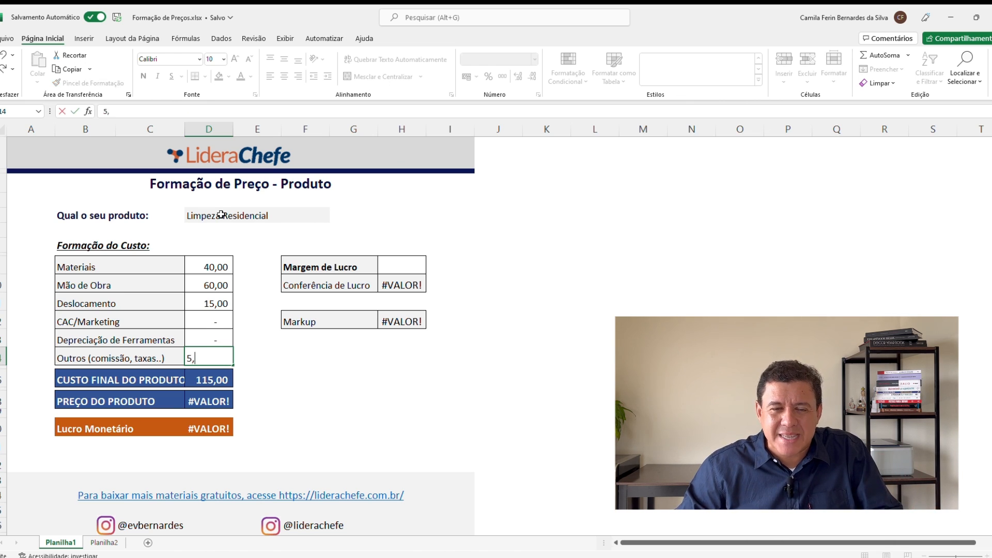
{"action": "key", "text": "Tab"}
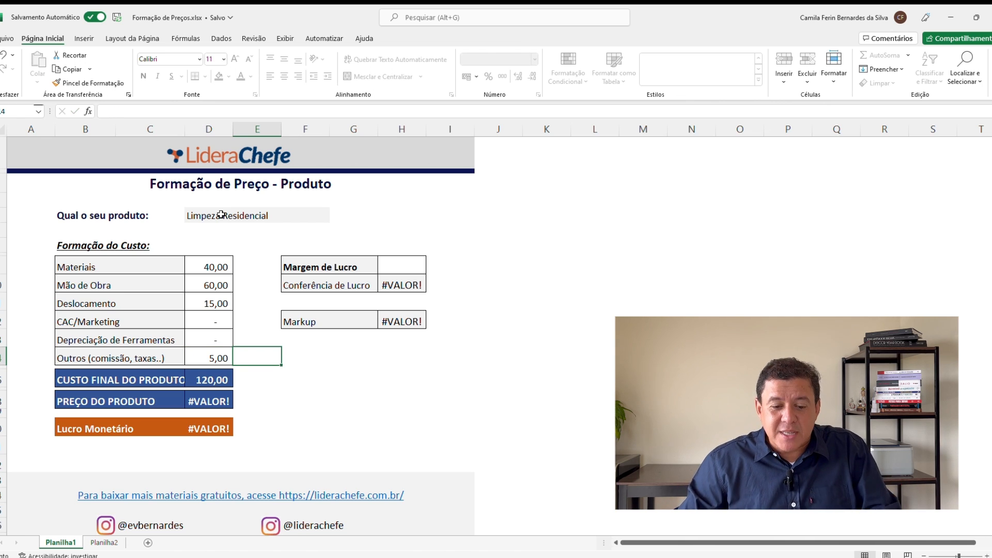
{"action": "key", "text": "Left"}
{"action": "key", "text": "Down"}
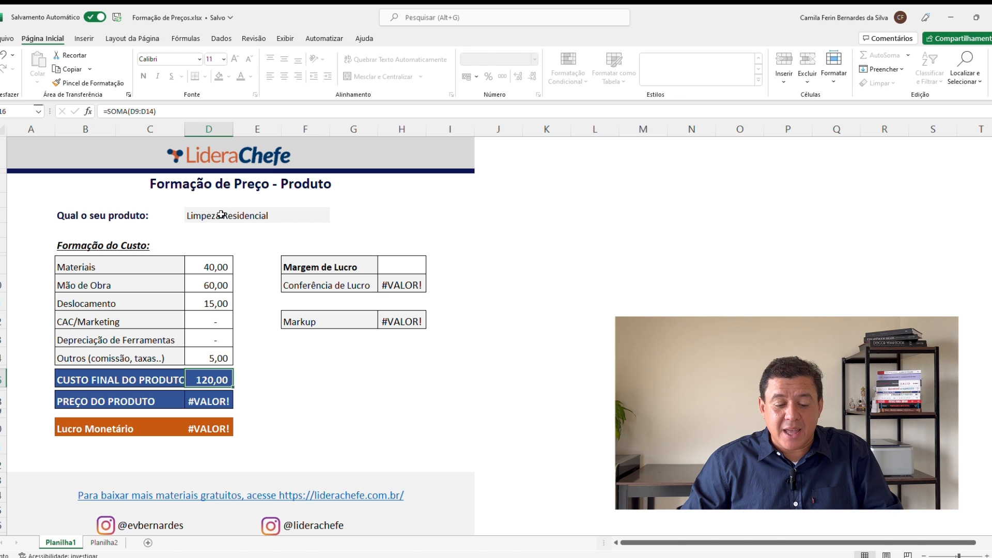
Step: Set the Margem de Lucro to 47%
{"action": "key", "text": "Up"}
{"action": "key", "text": "Up"}
{"action": "key", "text": "Up"}
{"action": "key", "text": "Up"}
{"action": "key", "text": "Up"}
{"action": "key", "text": "Up"}
{"action": "key", "text": "Right"}
{"action": "key", "text": "Right"}
{"action": "key", "text": "Right"}
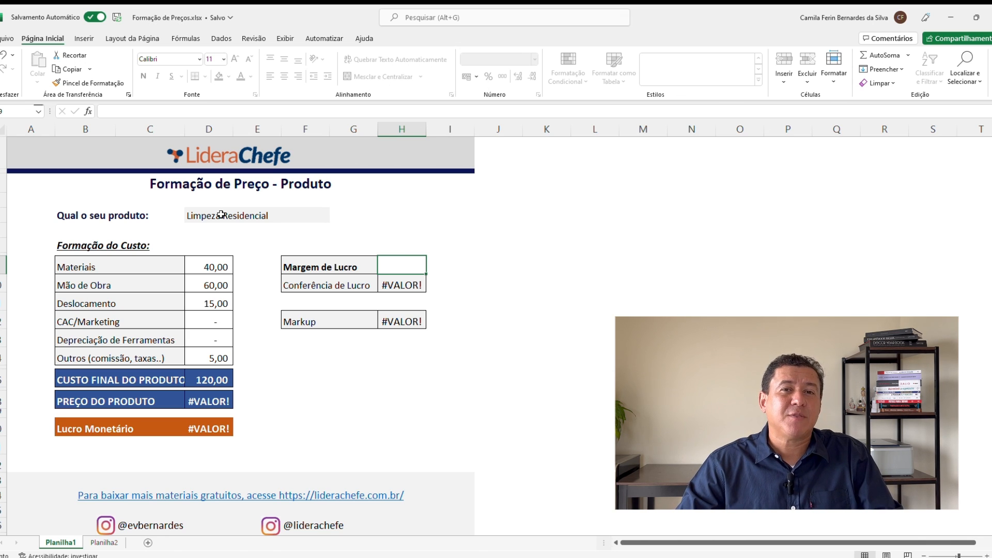
{"action": "key", "text": "Down"}
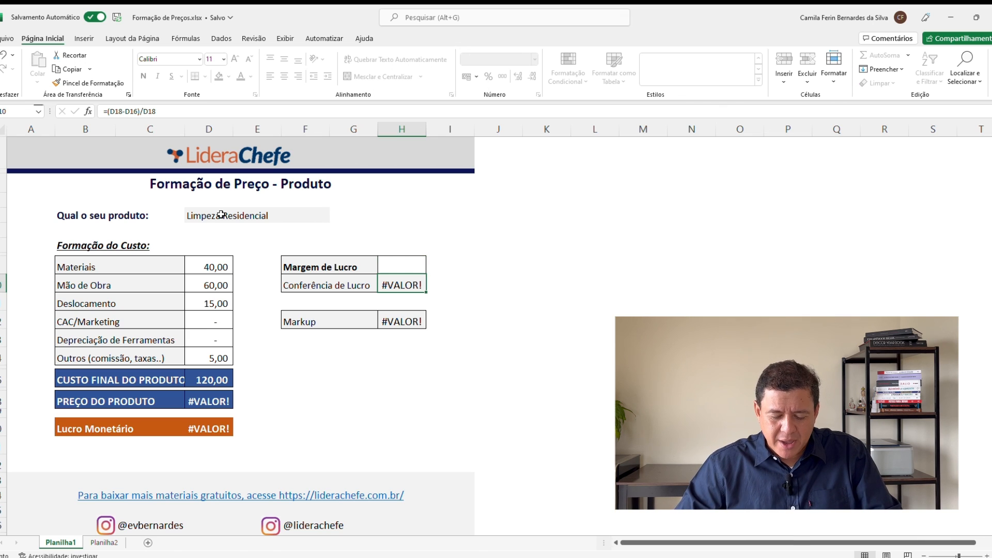
{"action": "key", "text": "Up"}
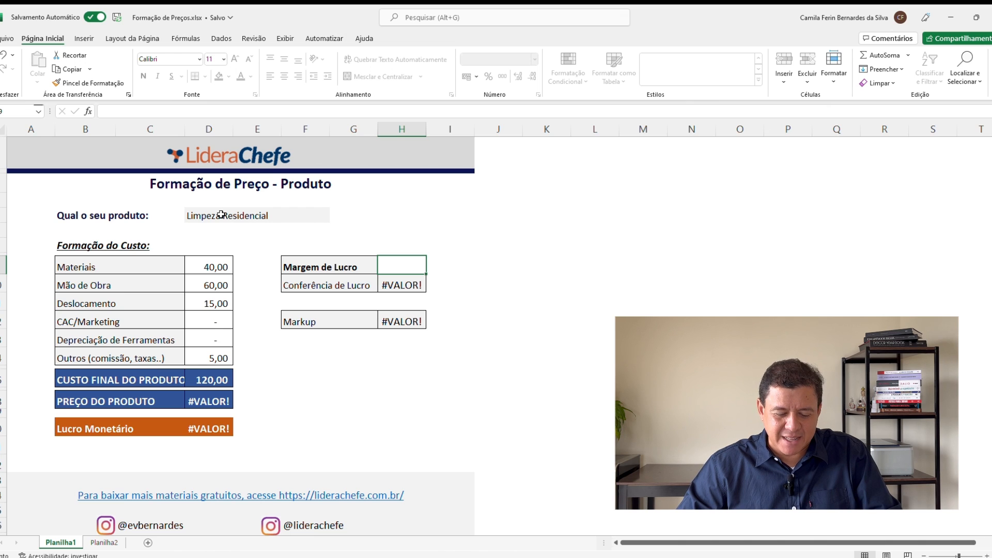
{"action": "type", "text": "47"}
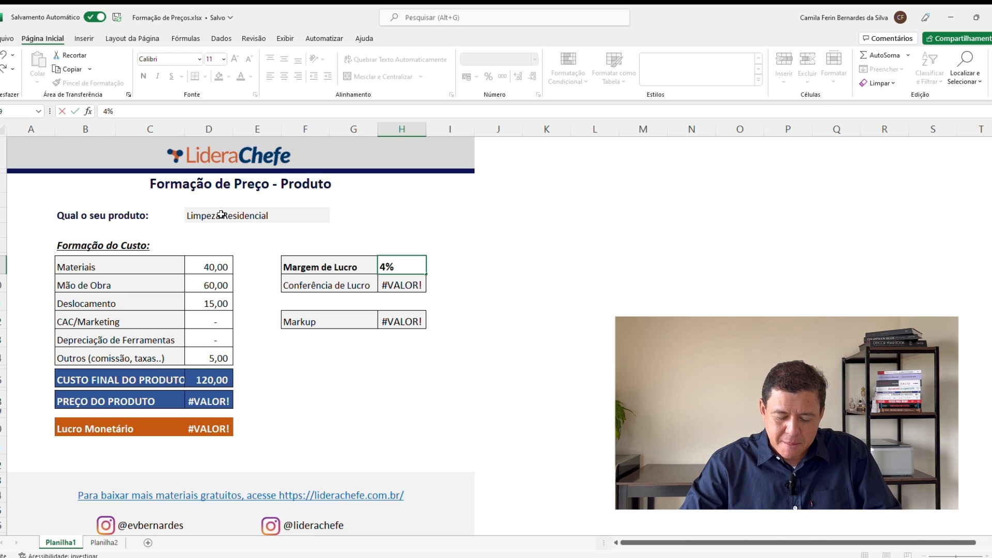
{"action": "key", "text": "Return"}
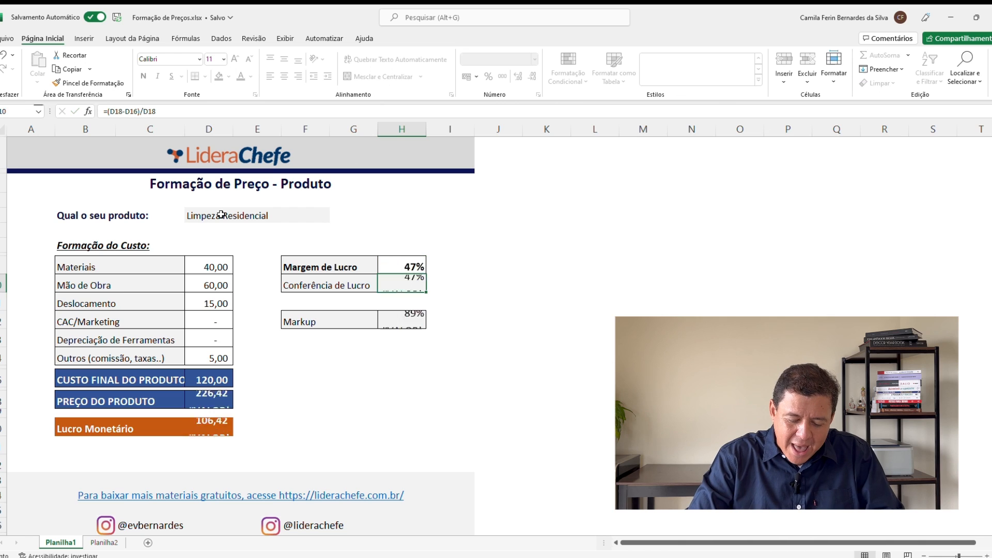
Step: Review the final product cost, the product price and the Lucro Monetário cells with their formulas
{"action": "key", "text": "Left"}
{"action": "key", "text": "Left"}
{"action": "key", "text": "Left"}
{"action": "key", "text": "Down"}
{"action": "key", "text": "Down"}
{"action": "key", "text": "Down"}
{"action": "key", "text": "Down"}
{"action": "key", "text": "Left"}
{"action": "key", "text": "Down"}
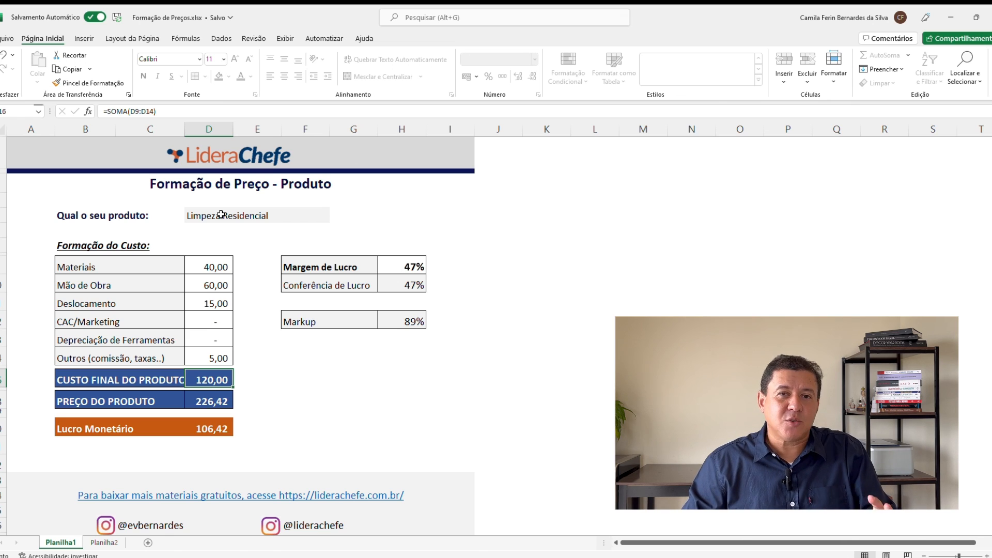
{"action": "key", "text": "Down"}
{"action": "key", "text": "Down"}
{"action": "key", "text": "Up"}
{"action": "key", "text": "Down"}
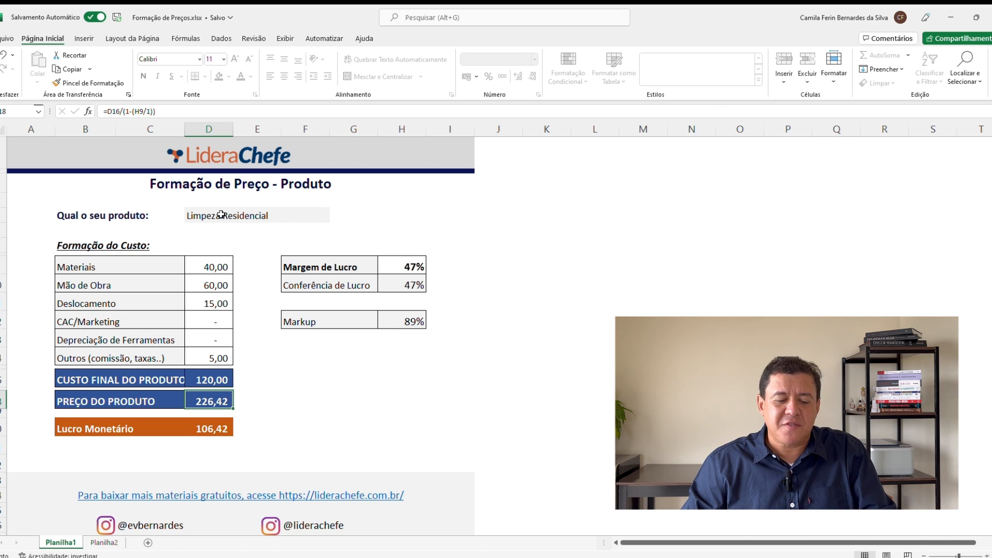
{"action": "key", "text": "Down"}
{"action": "key", "text": "Down"}
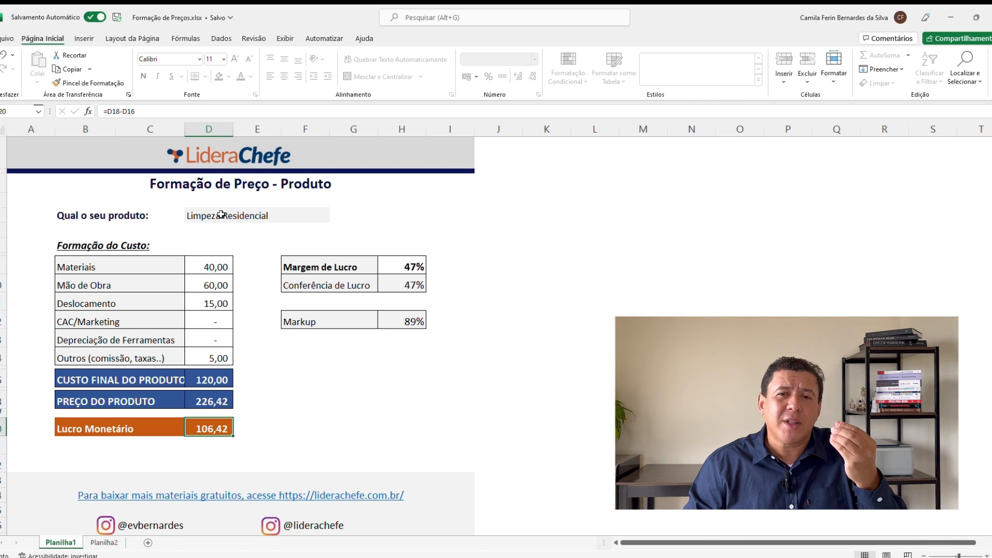
Step: Examine the Conferência de Lucro and Markup cells and the formulas behind them
{"action": "key", "text": "Up"}
{"action": "key", "text": "Up"}
{"action": "key", "text": "Up"}
{"action": "key", "text": "Up"}
{"action": "key", "text": "Up"}
{"action": "key", "text": "Up"}
{"action": "key", "text": "Up"}
{"action": "key", "text": "Up"}
{"action": "key", "text": "Up"}
{"action": "key", "text": "Up"}
{"action": "key", "text": "Right"}
{"action": "key", "text": "Right"}
{"action": "key", "text": "Right"}
{"action": "key", "text": "Right"}
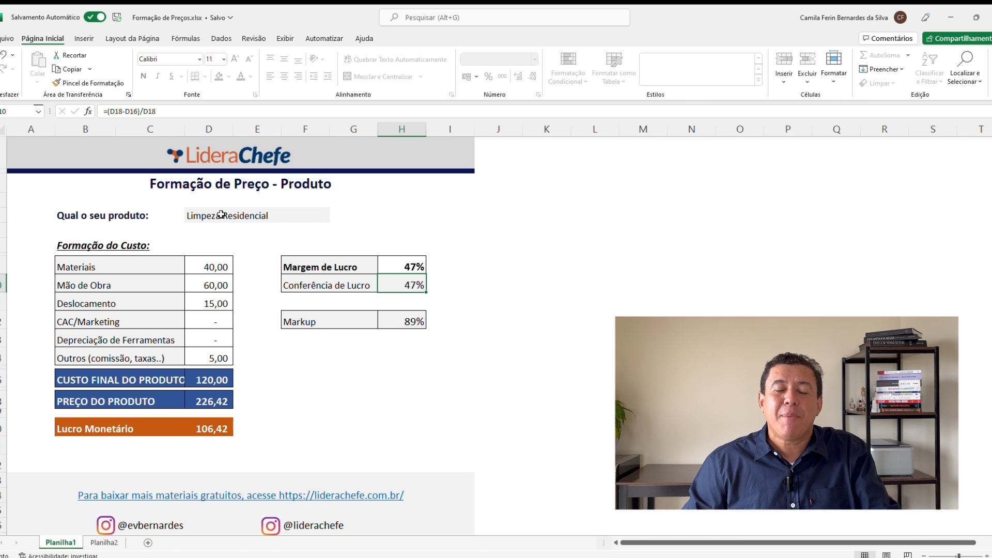
{"action": "key", "text": "Down"}
{"action": "key", "text": "Down"}
{"action": "key", "text": "Left"}
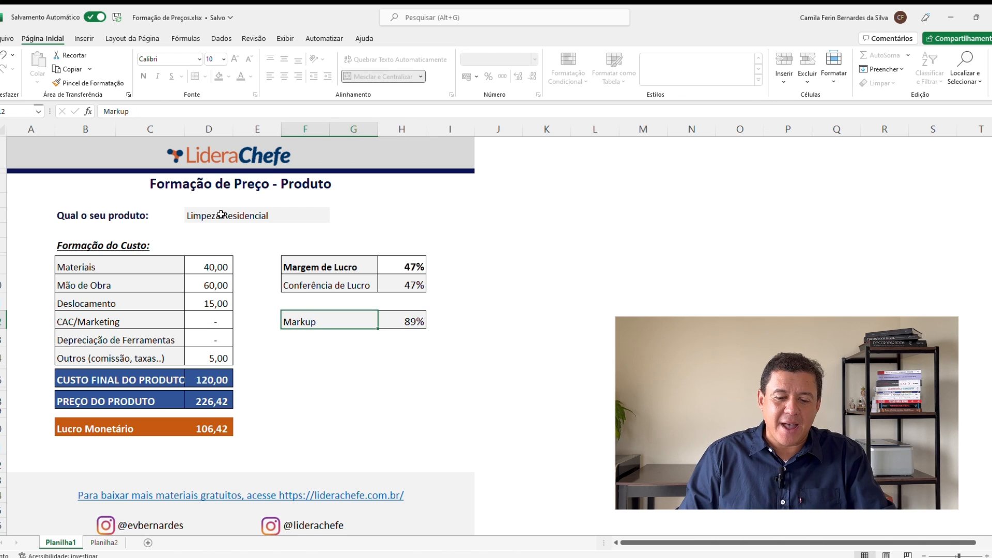
{"action": "key", "text": "Right"}
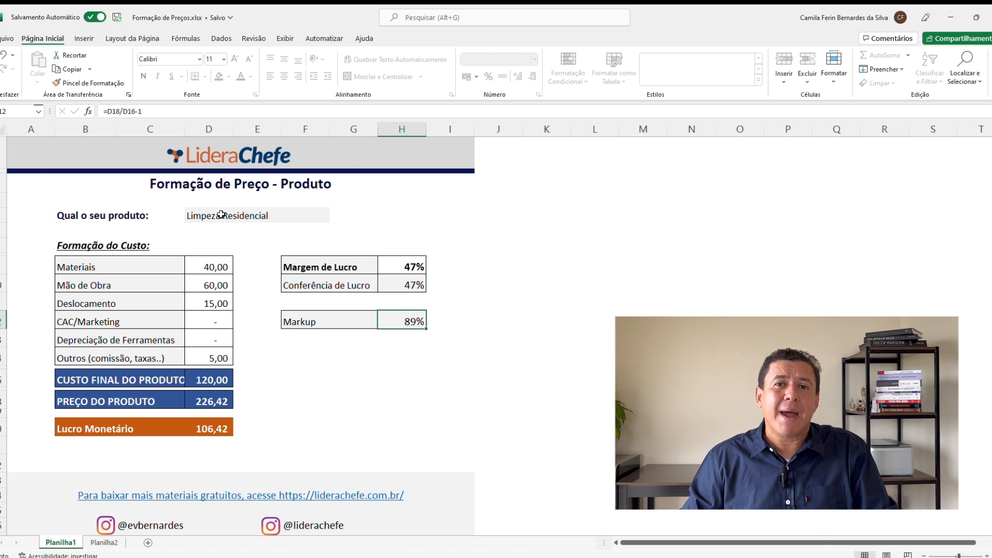